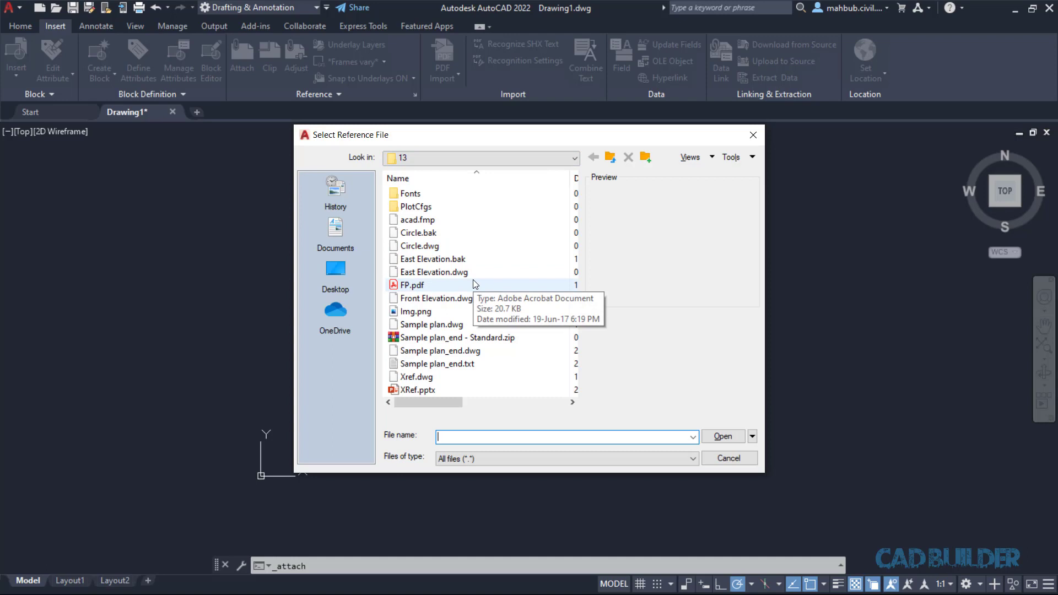
Attach page 1 of FP.pdf as a PDF underlay at insertion point 0,0,0 with scale 1 and rotation 0.
{"action": "left_click", "coordinate": [473, 282]}
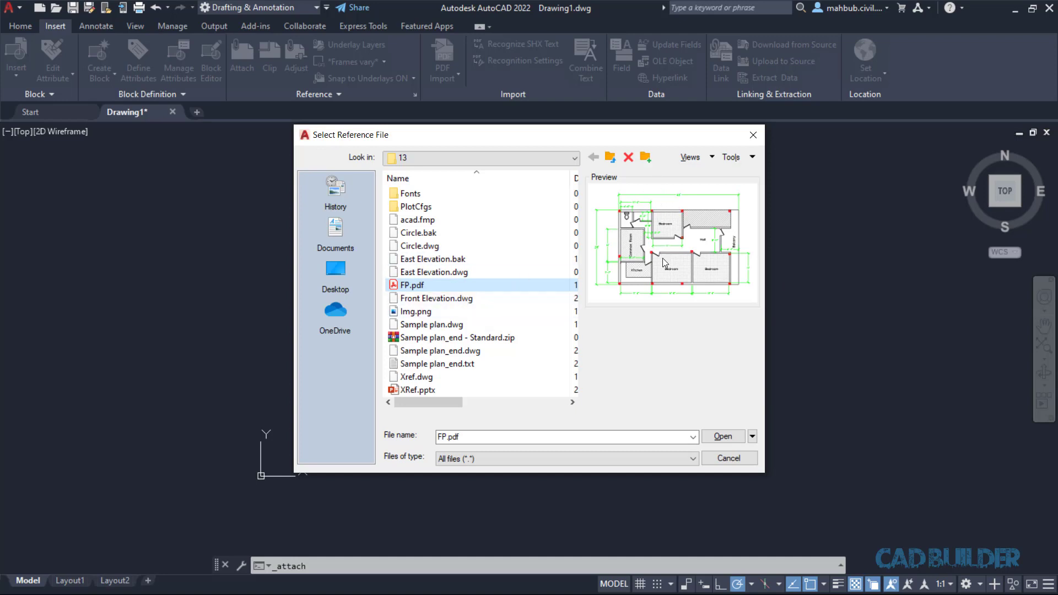
{"action": "left_click", "coordinate": [720, 437]}
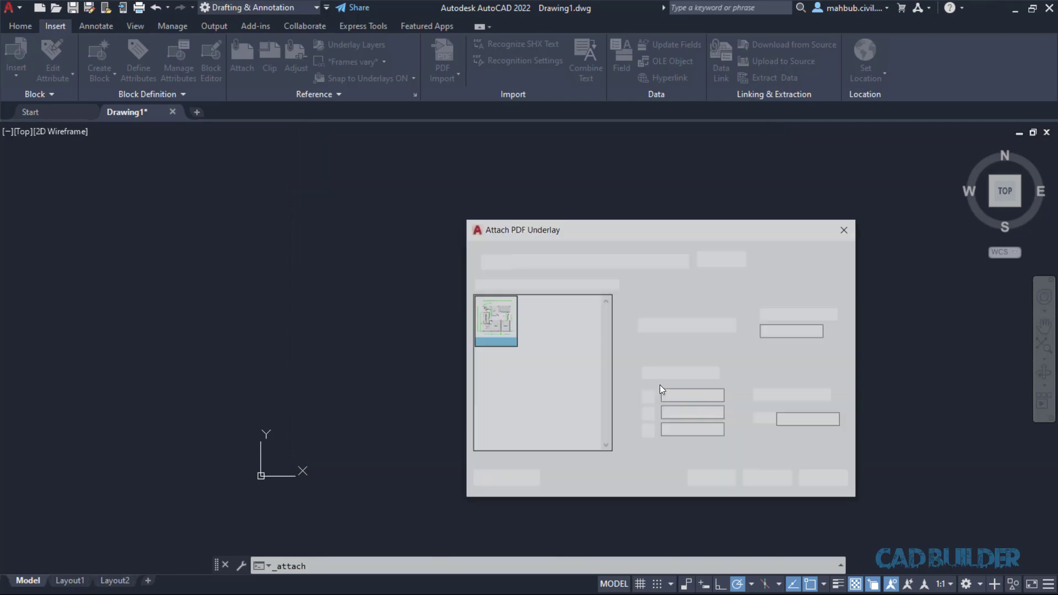
{"action": "left_click_drag", "start_coordinate": [589, 229], "coordinate": [421, 161]}
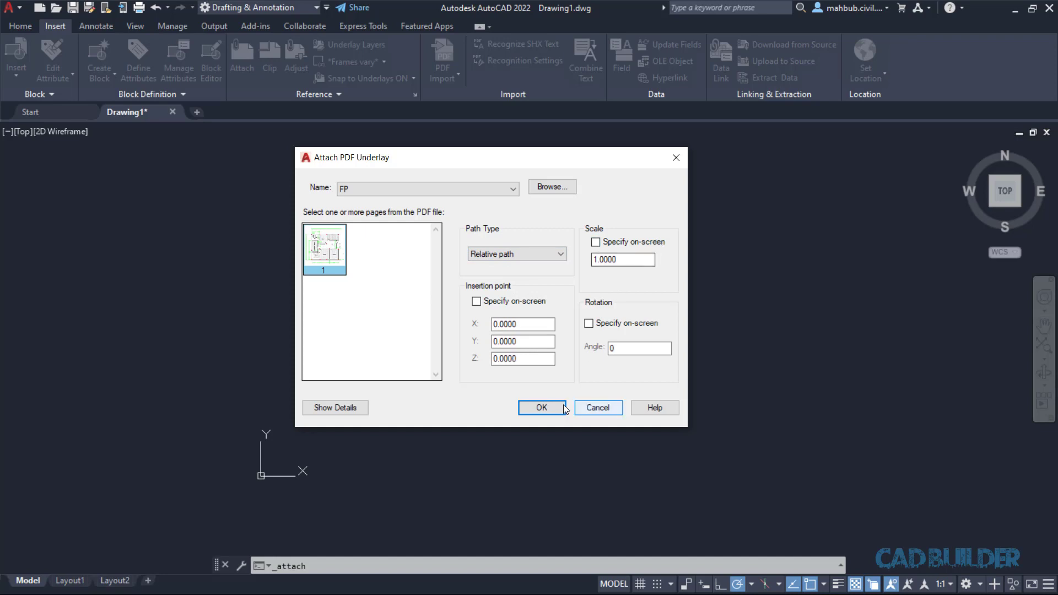
{"action": "left_click", "coordinate": [545, 411]}
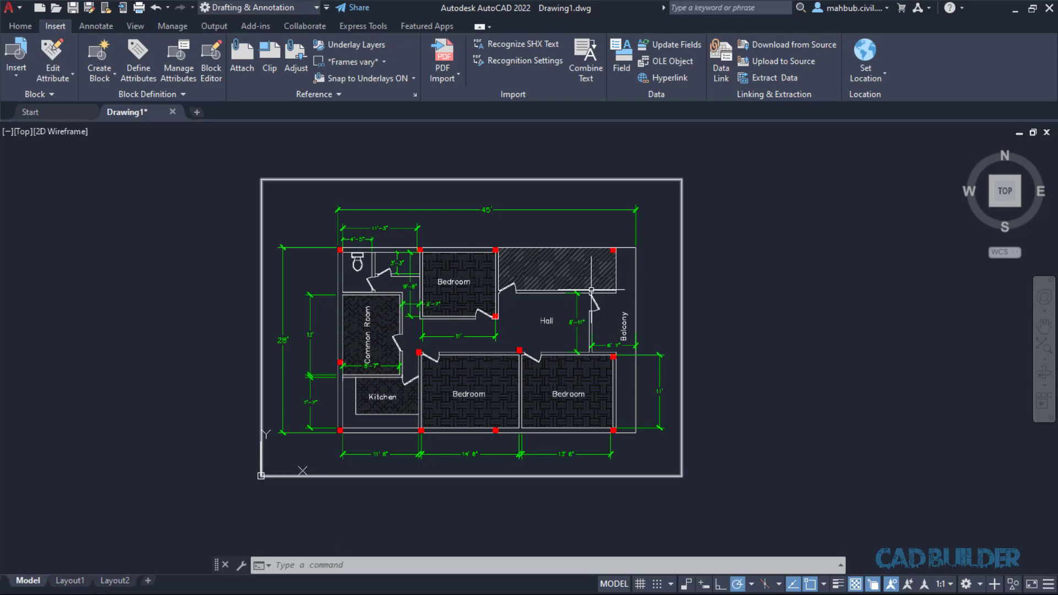
{"action": "scroll", "coordinate": [601, 284], "scroll_direction": "up", "scroll_amount": 4}
{"action": "scroll", "coordinate": [584, 292], "scroll_direction": "down", "scroll_amount": 6}
{"action": "scroll", "coordinate": [546, 278], "scroll_direction": "up", "scroll_amount": 2}
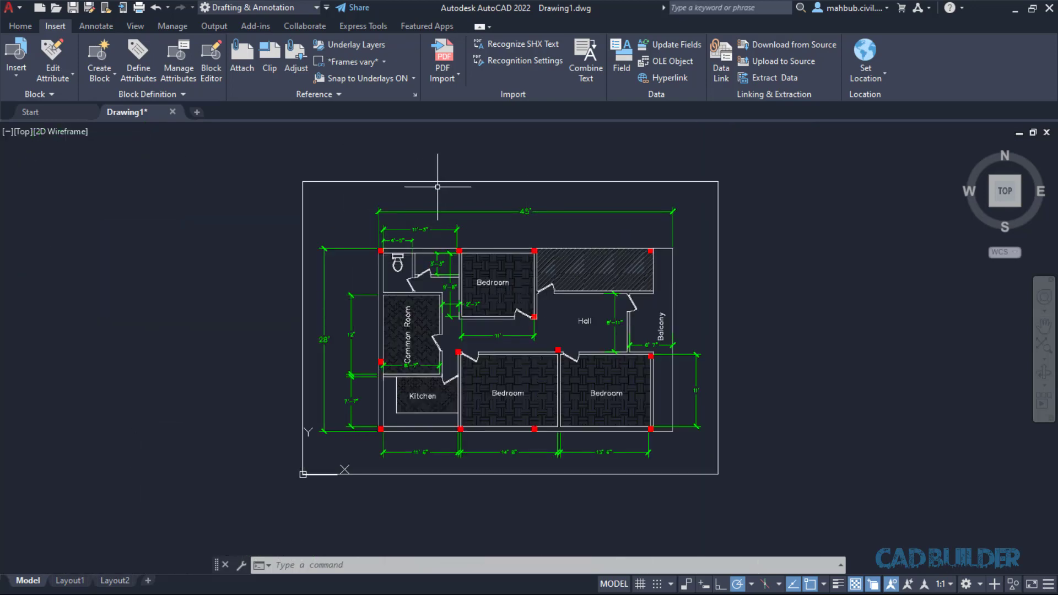
Select the floor plan underlay by its frame and set its contrast to 100 and its fade to 0.
{"action": "mouse_move", "coordinate": [438, 180]}
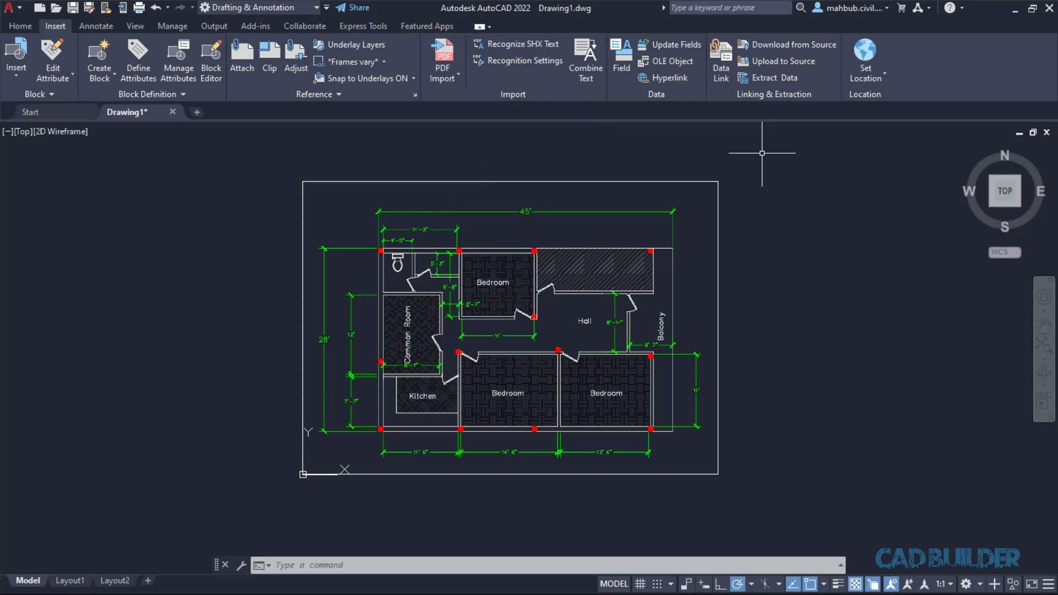
{"action": "mouse_move", "coordinate": [719, 216]}
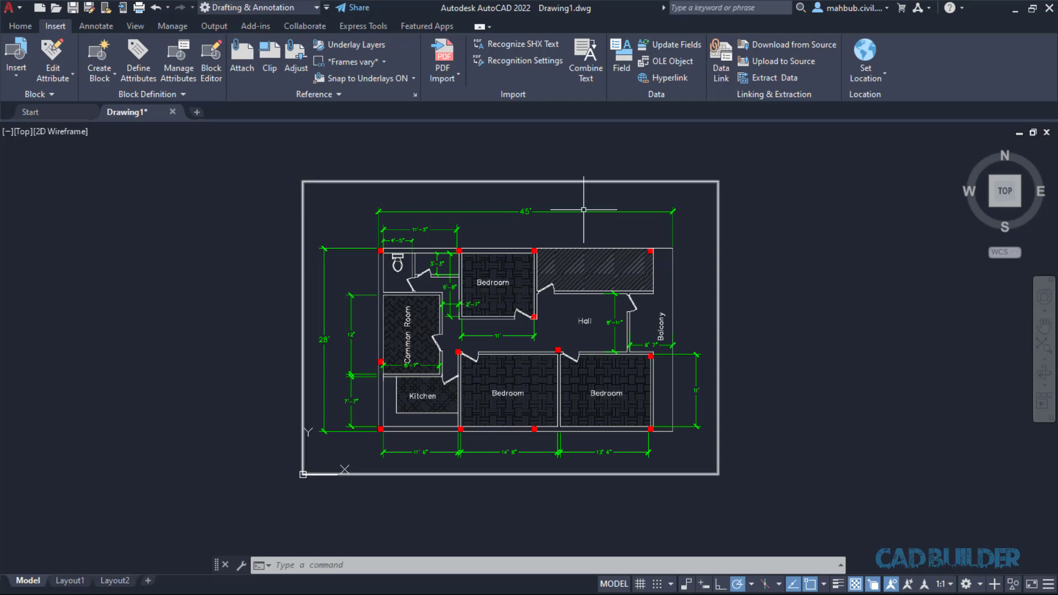
{"action": "mouse_move", "coordinate": [584, 210]}
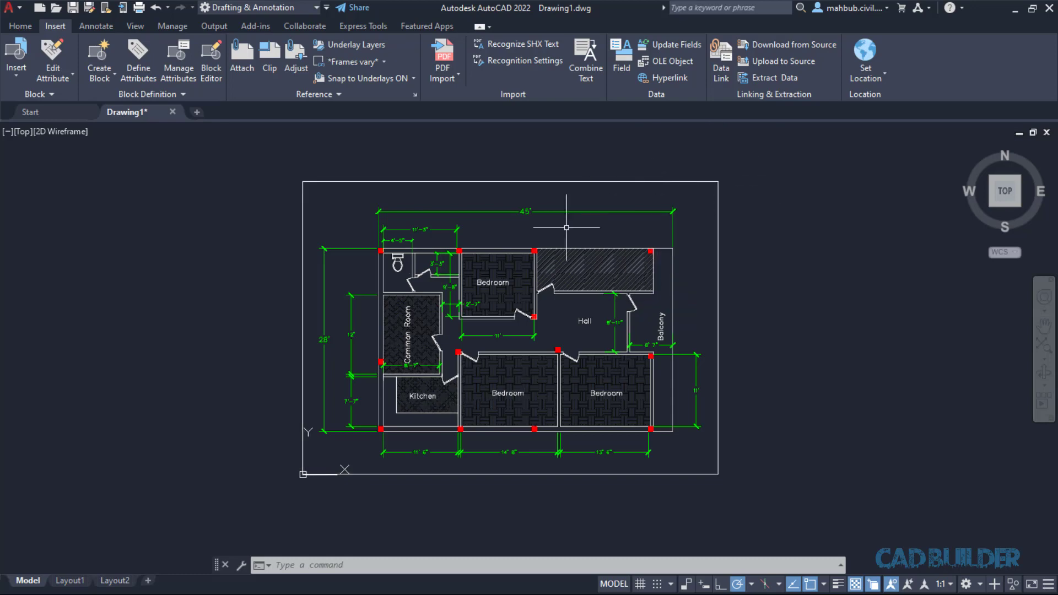
{"action": "left_click", "coordinate": [616, 181]}
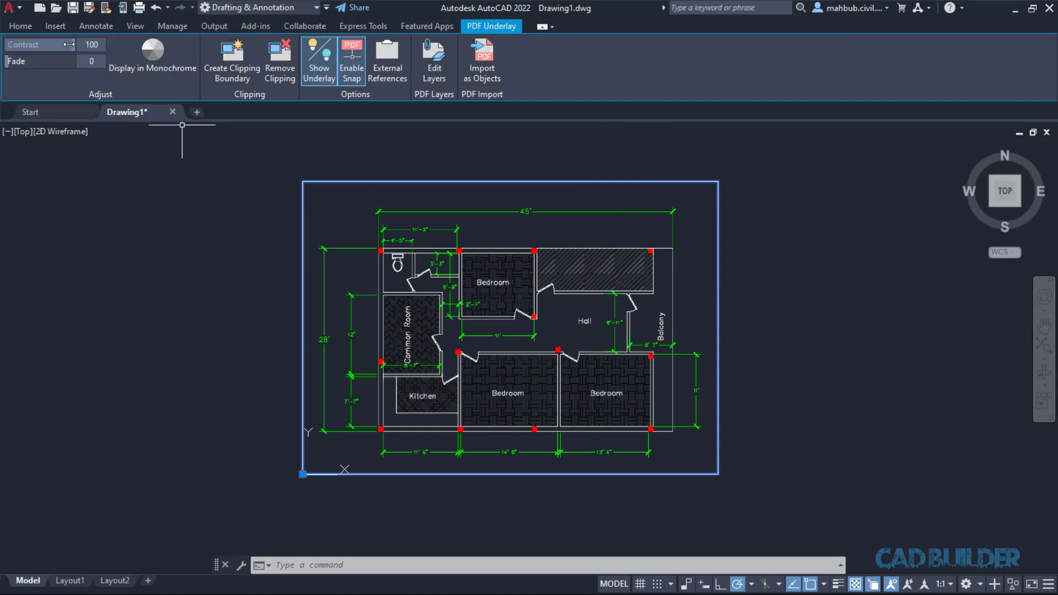
{"action": "mouse_move", "coordinate": [69, 44]}
{"action": "left_mouse_down"}
{"action": "mouse_move", "coordinate": [6, 48]}
{"action": "mouse_move", "coordinate": [251, 49]}
{"action": "left_mouse_up"}
{"action": "mouse_move", "coordinate": [8, 60]}
{"action": "left_mouse_down"}
{"action": "mouse_move", "coordinate": [188, 56]}
{"action": "mouse_move", "coordinate": [2, 55]}
{"action": "left_mouse_up"}
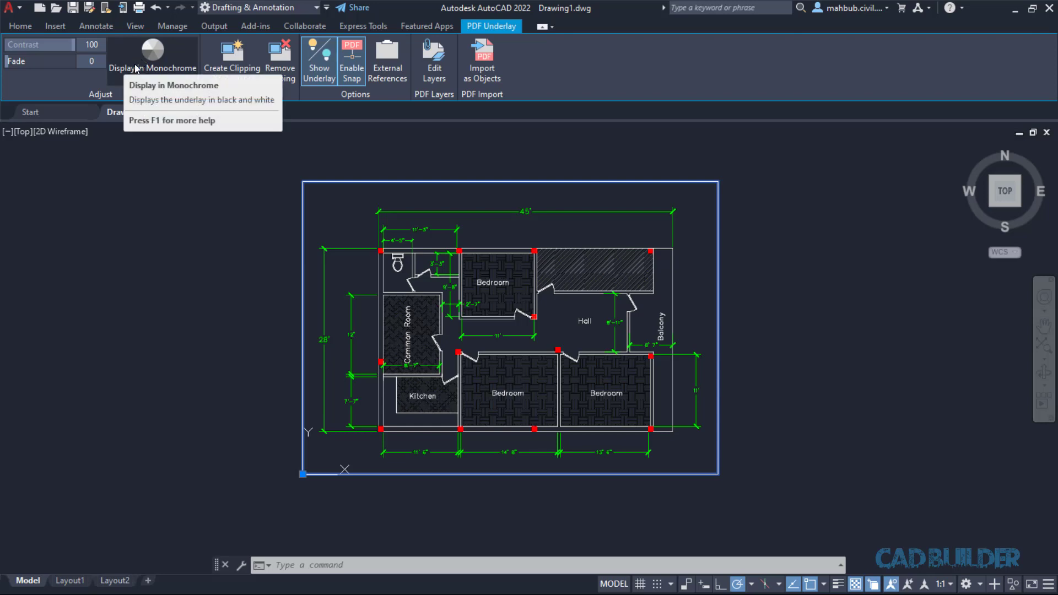
Switch the underlay to monochrome and back to colour, and hide and show its contents again.
{"action": "left_click", "coordinate": [166, 65]}
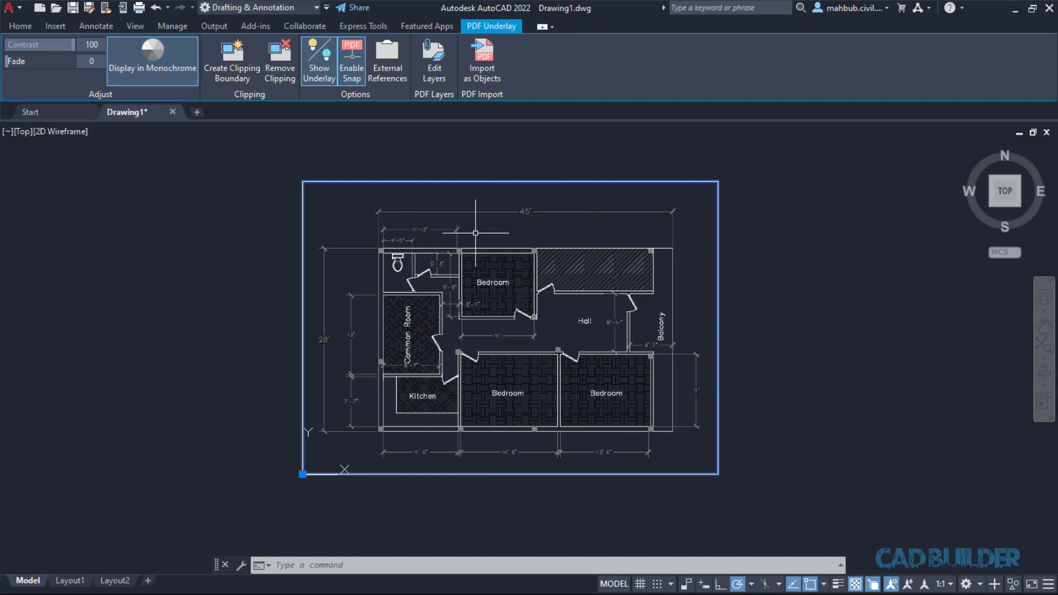
{"action": "left_click", "coordinate": [163, 49]}
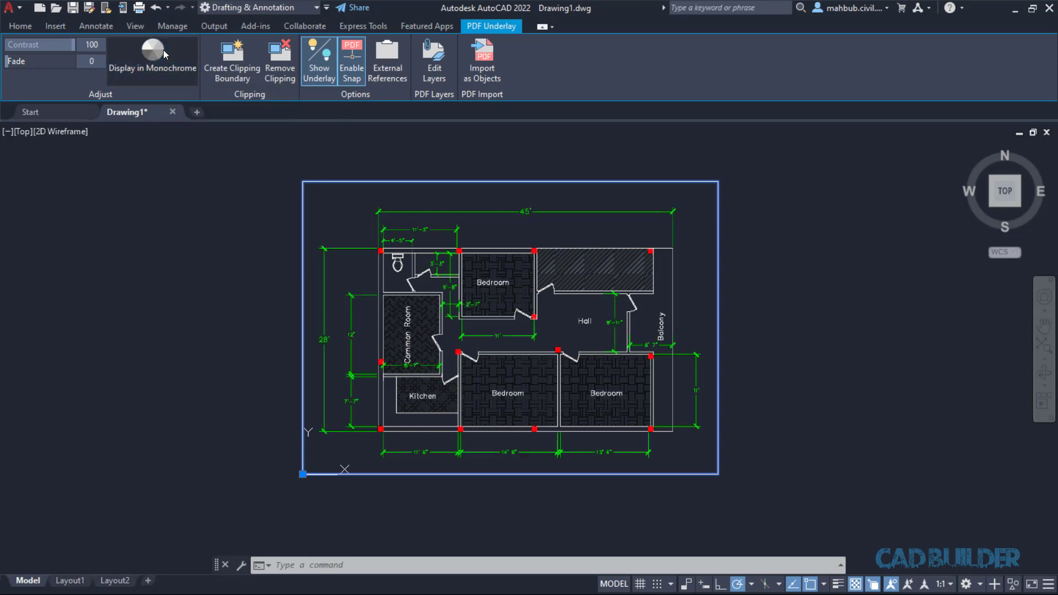
{"action": "left_click", "coordinate": [309, 54]}
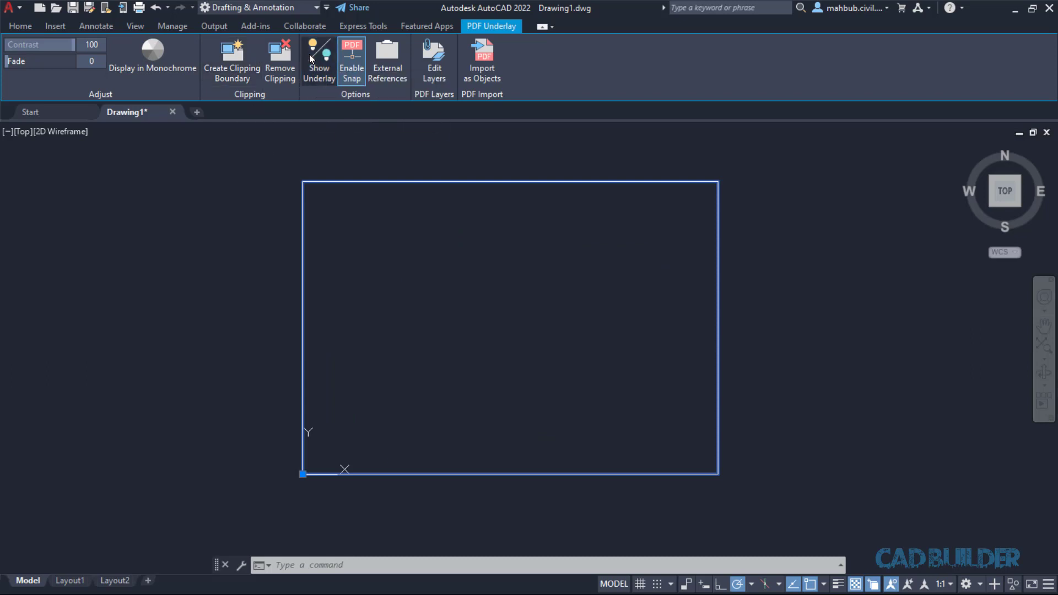
{"action": "left_click", "coordinate": [309, 54]}
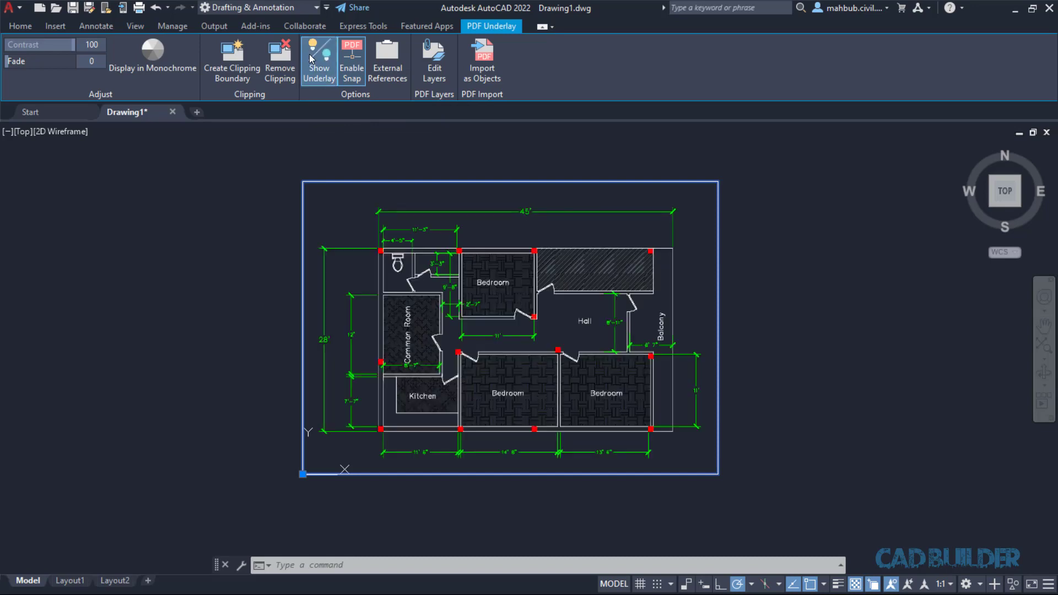
Test snapping to the underlay's geometry with the Line tool while PDF snap is enabled, without drawing a line.
{"action": "left_click", "coordinate": [353, 69]}
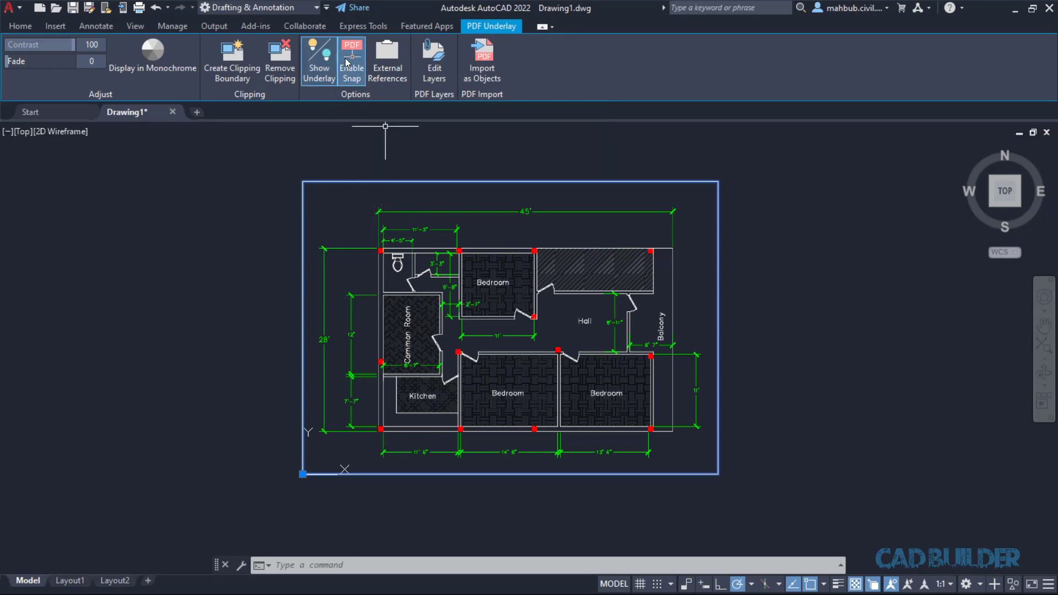
{"action": "left_click", "coordinate": [16, 28]}
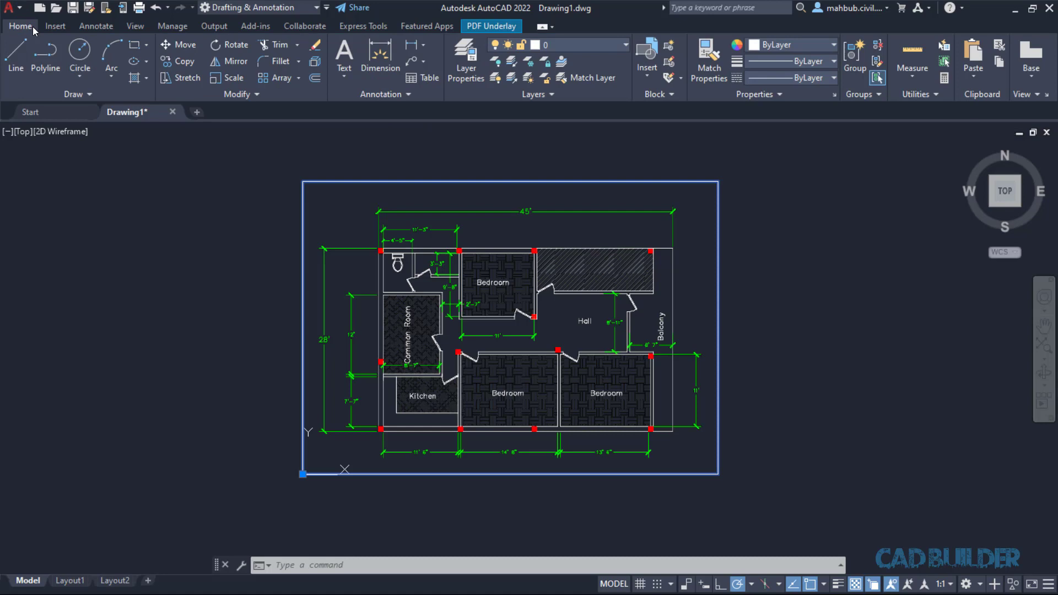
{"action": "left_click", "coordinate": [16, 54]}
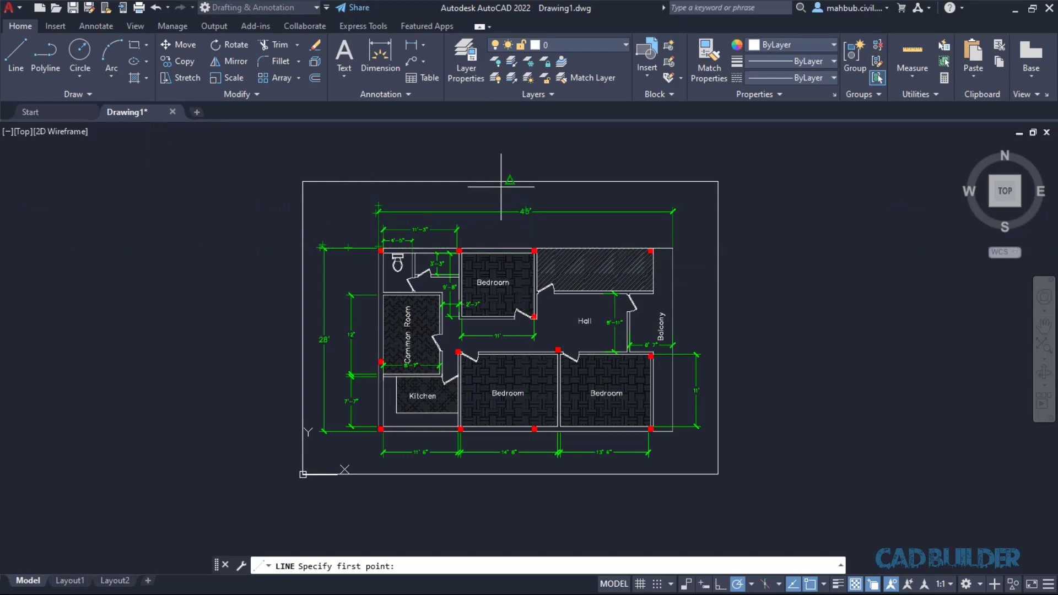
{"action": "key", "text": "Escape"}
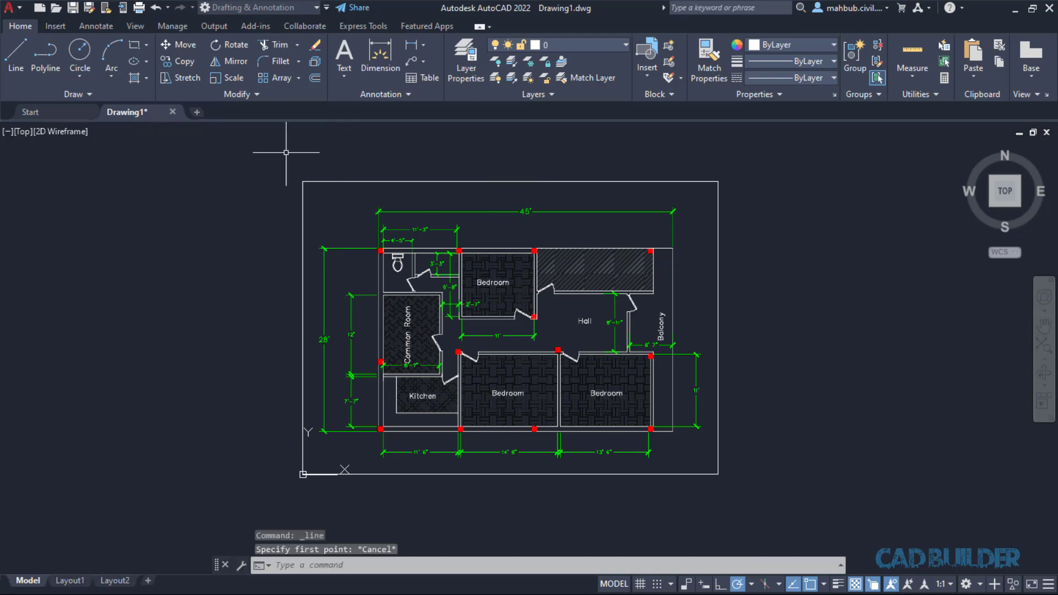
Disable snapping to the PDF underlay and test the Line tool over it without drawing a line.
{"action": "left_click", "coordinate": [444, 181]}
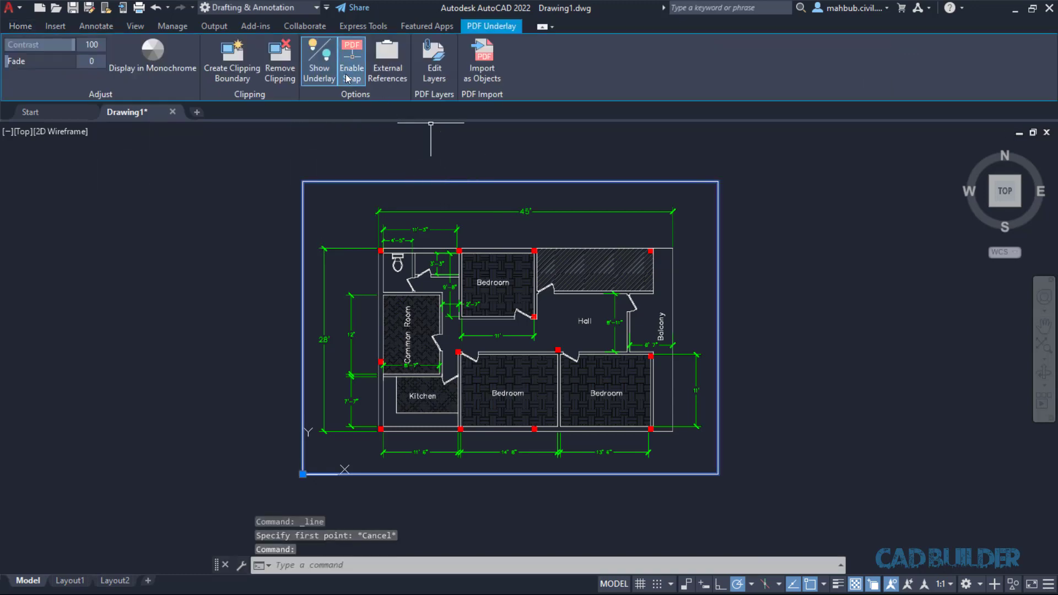
{"action": "left_click", "coordinate": [350, 69]}
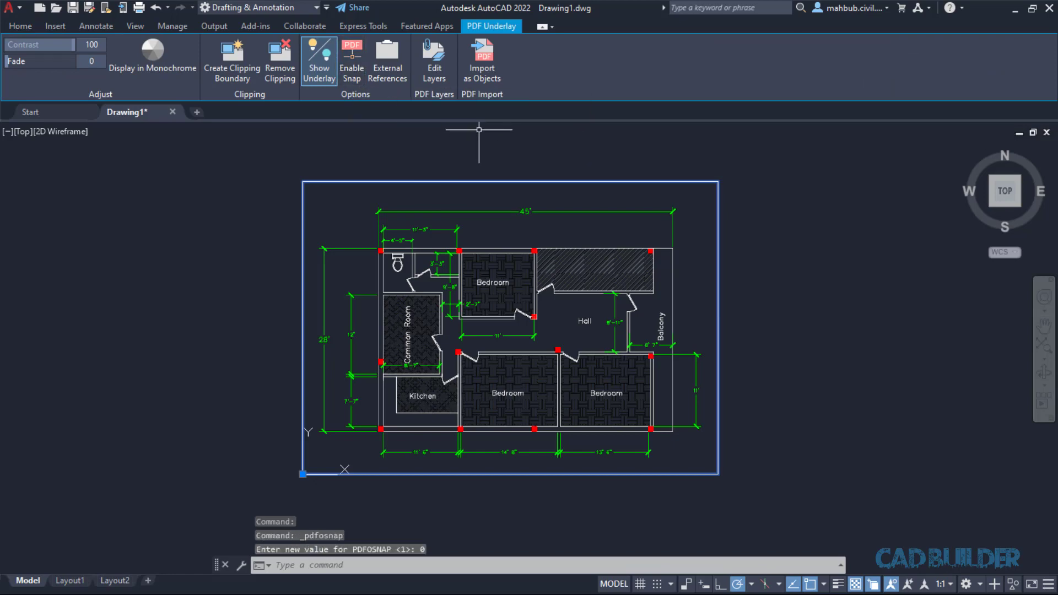
{"action": "left_click", "coordinate": [19, 27]}
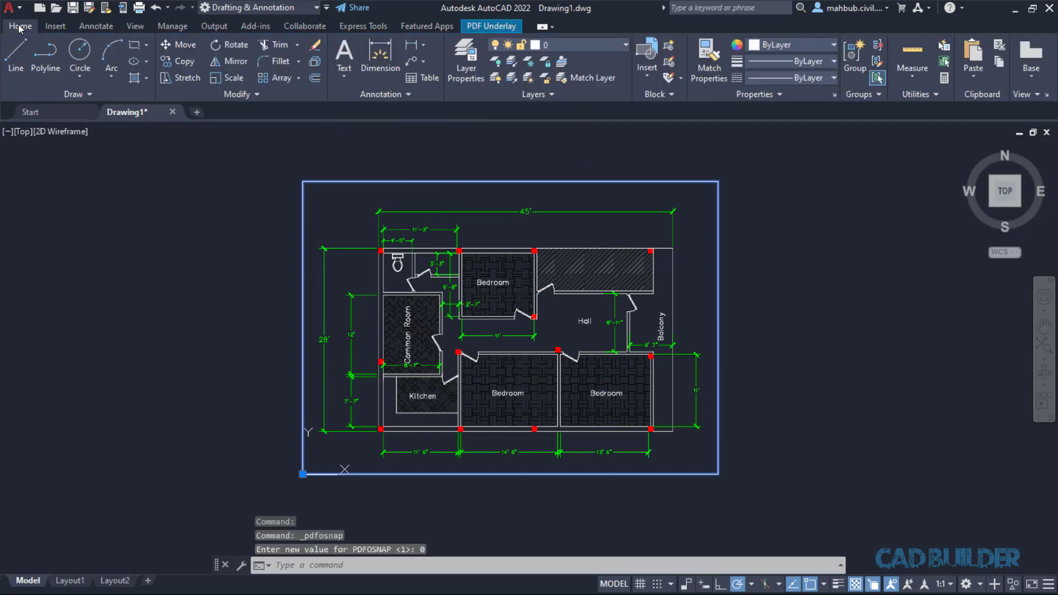
{"action": "left_click", "coordinate": [21, 60]}
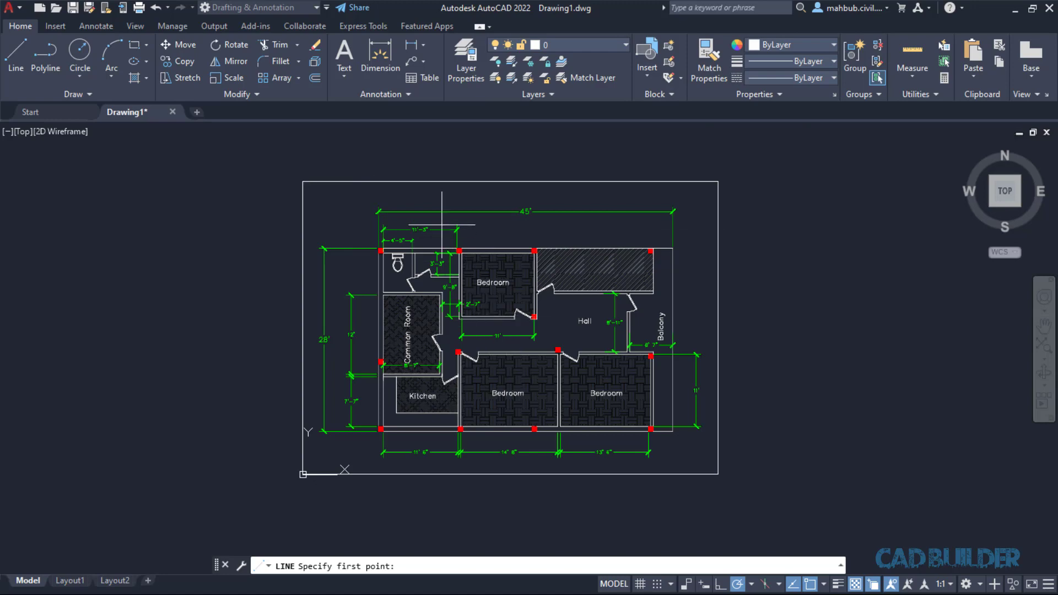
{"action": "key", "text": "Escape"}
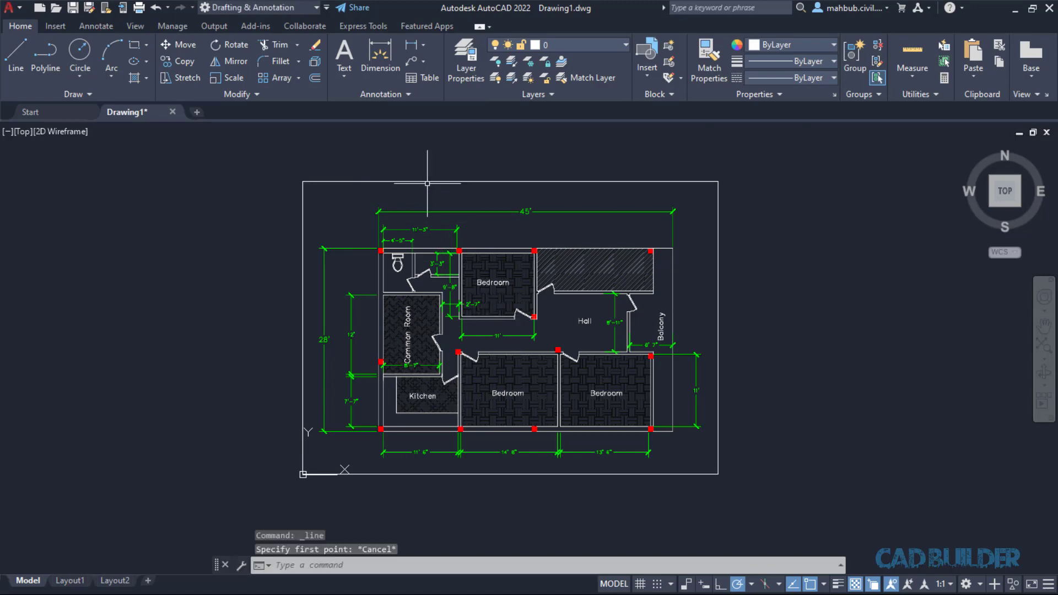
Select the underlay again and re-enable snapping to its geometry.
{"action": "left_click", "coordinate": [427, 180]}
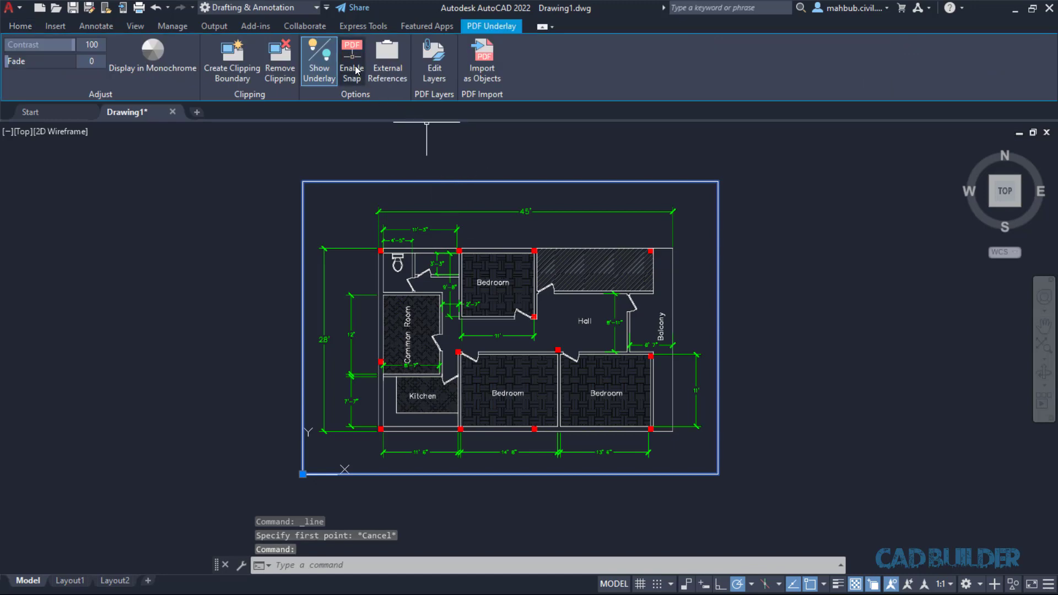
{"action": "left_click", "coordinate": [354, 68]}
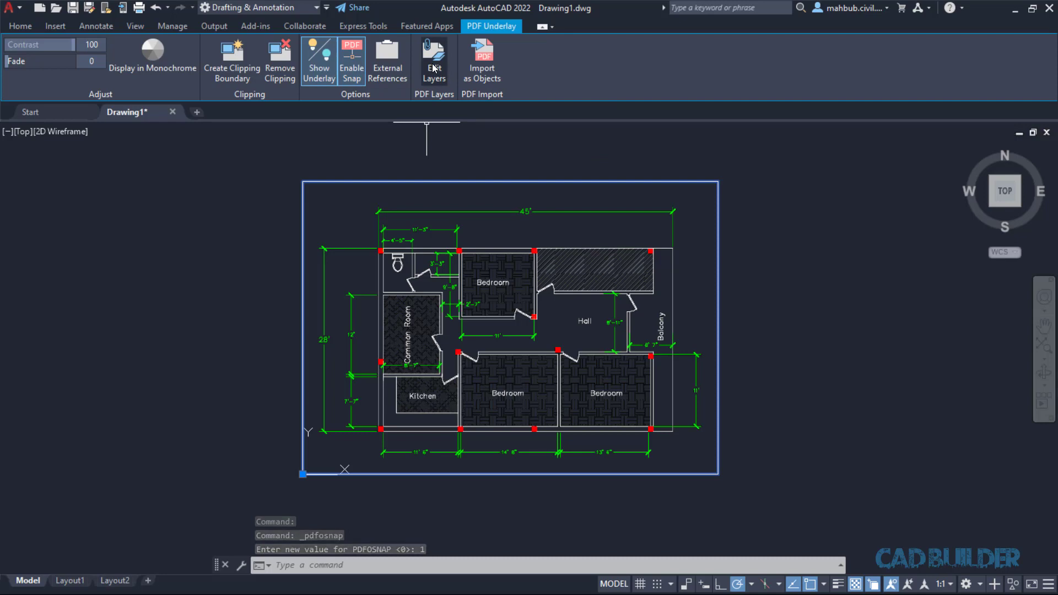
{"action": "key", "text": "Escape"}
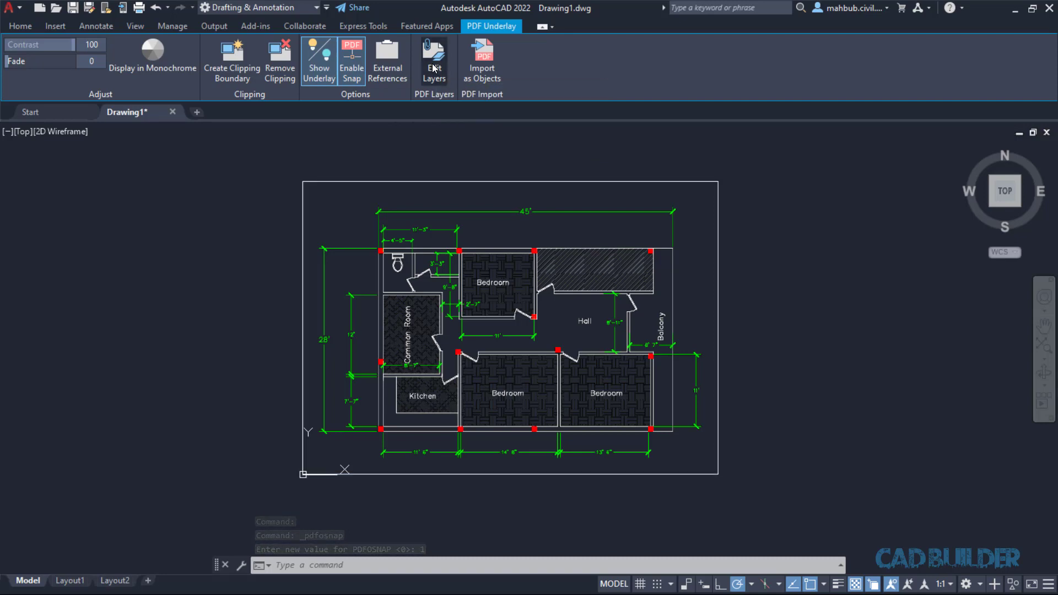
Turn the Dimension layer of underlay FP - 1 off and back on in the underlay layer settings.
{"action": "left_click", "coordinate": [434, 68]}
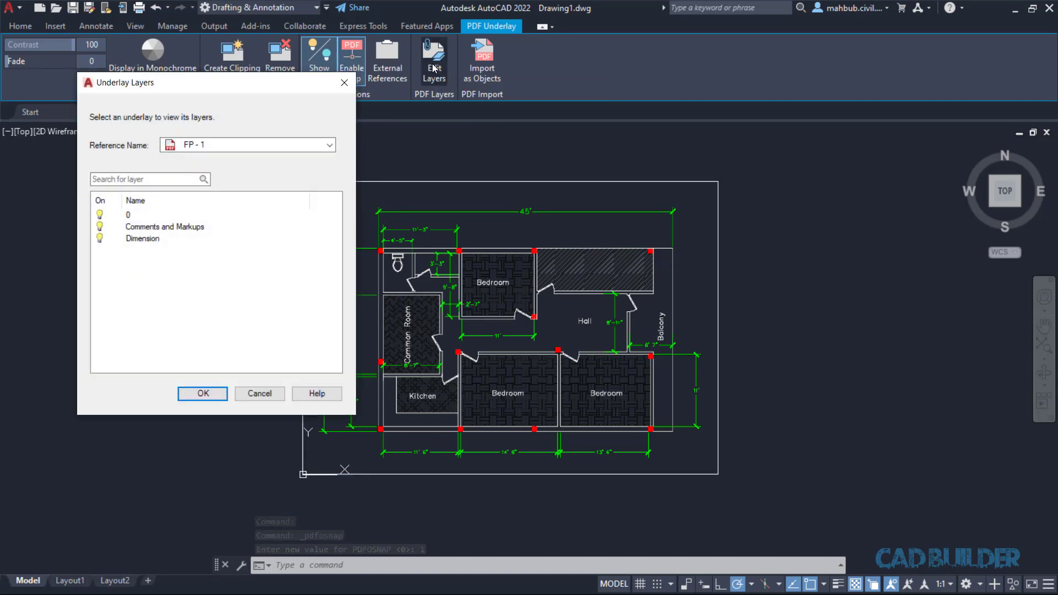
{"action": "left_click", "coordinate": [100, 239]}
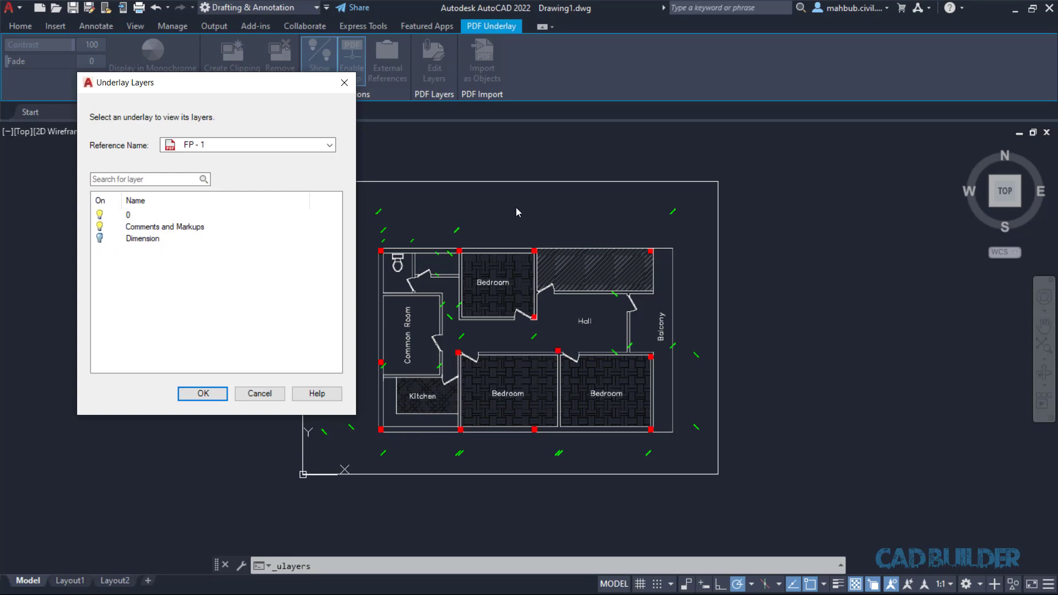
{"action": "left_click", "coordinate": [100, 238]}
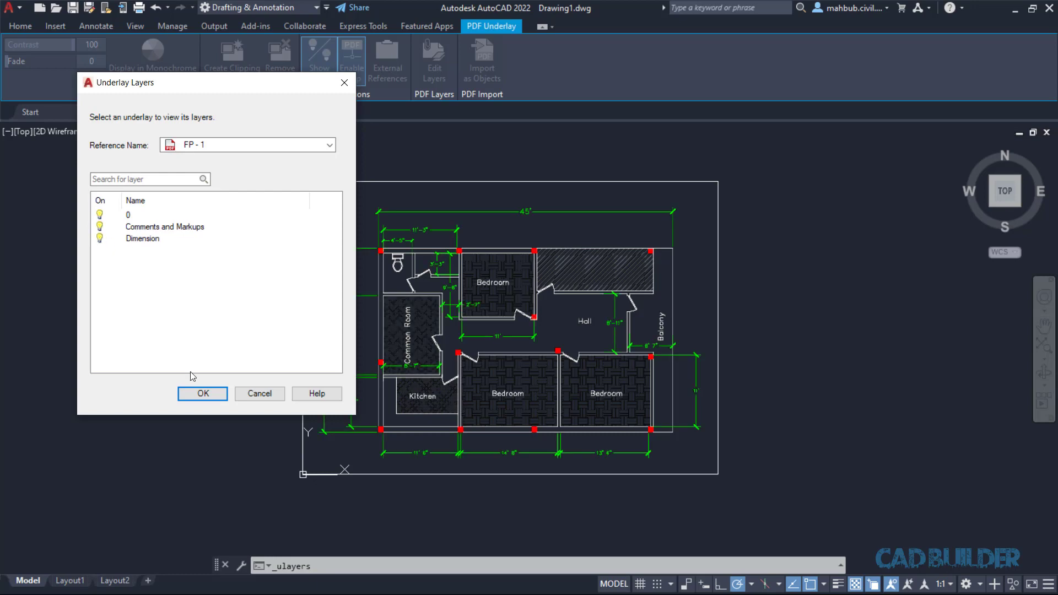
{"action": "left_click", "coordinate": [204, 394]}
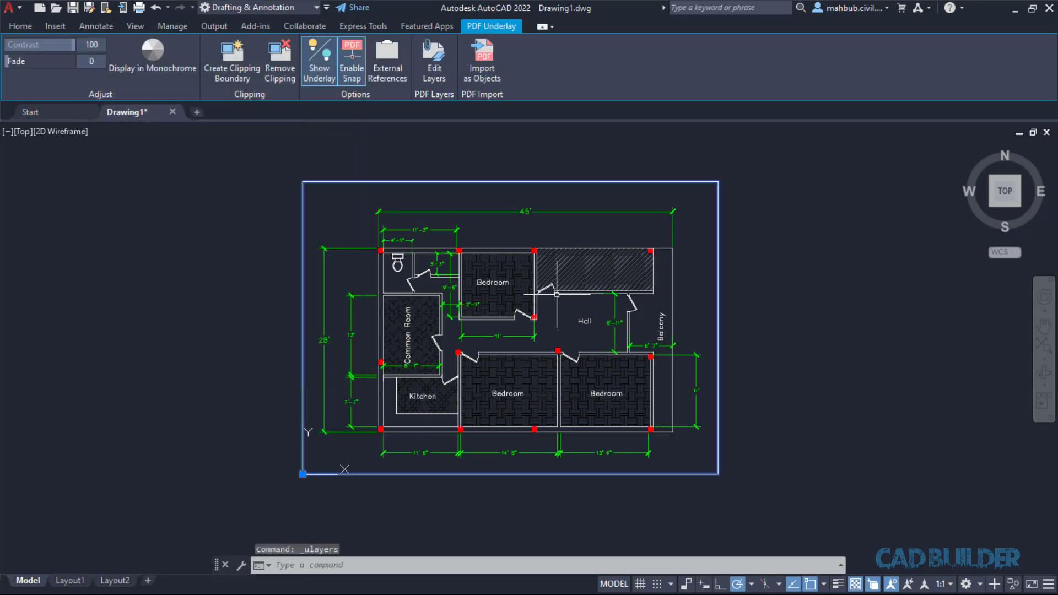
Check the status and path details of the FP - 1 underlay in External References, and close the palette.
{"action": "left_click", "coordinate": [387, 56]}
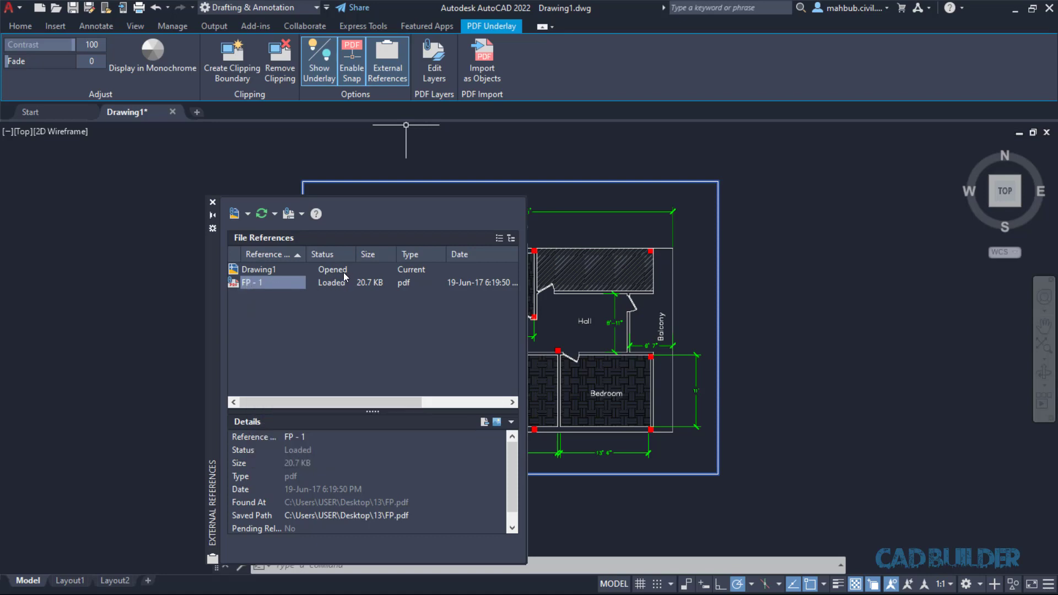
{"action": "left_click", "coordinate": [213, 202]}
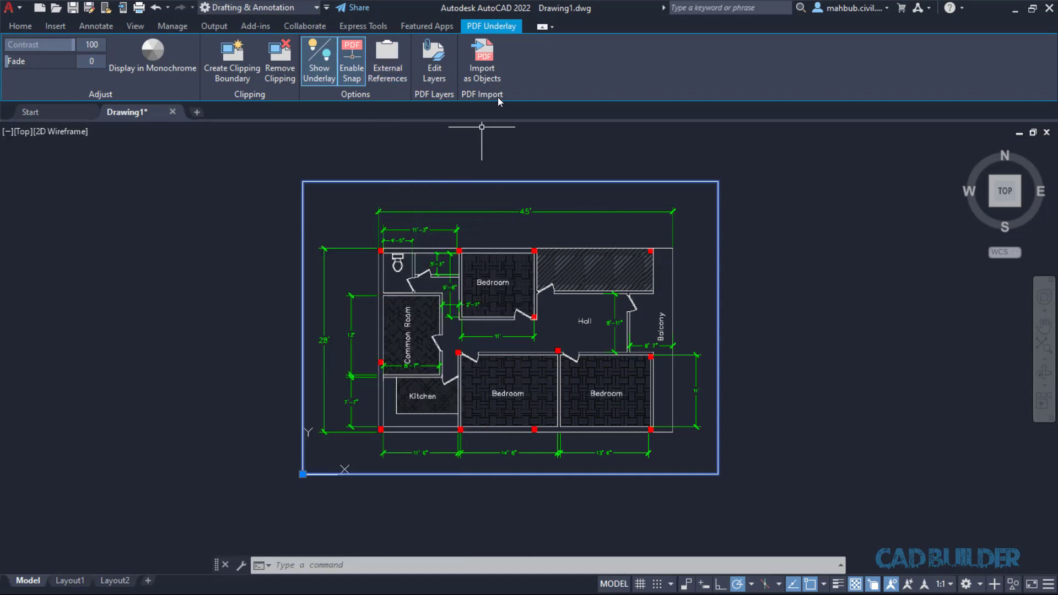
Import the full floor plan area of the PDF underlay as objects with a corner-to-corner window, choosing Unload for the underlay.
{"action": "left_click", "coordinate": [478, 71]}
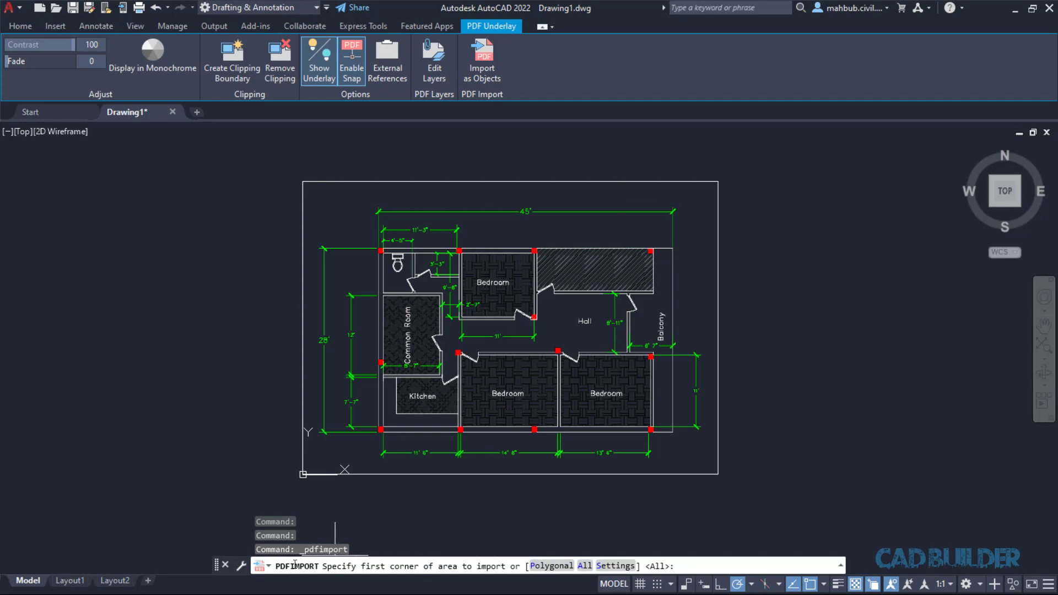
{"action": "left_click", "coordinate": [303, 181]}
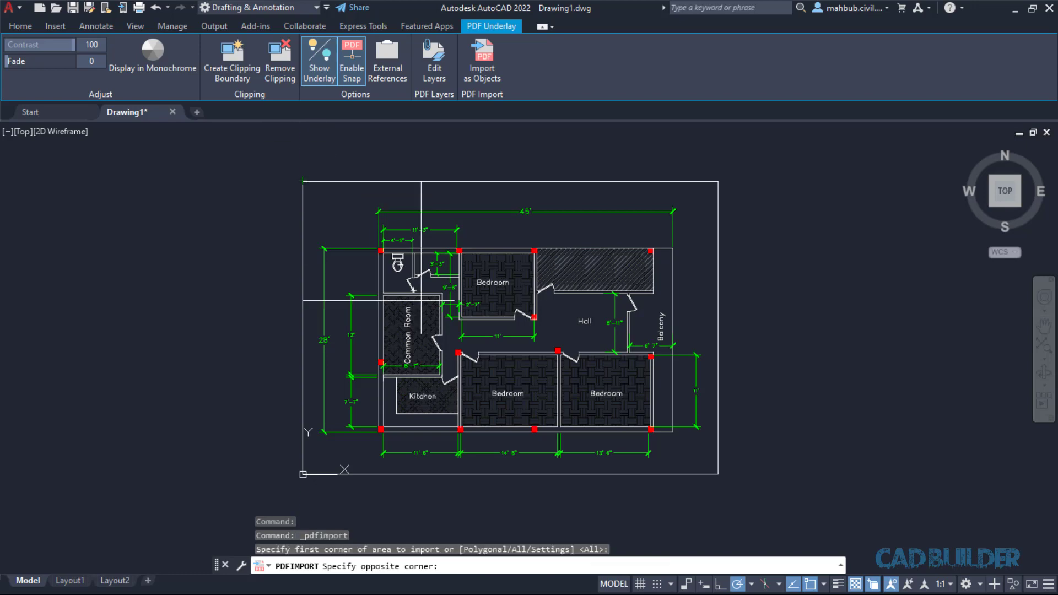
{"action": "left_click", "coordinate": [717, 474]}
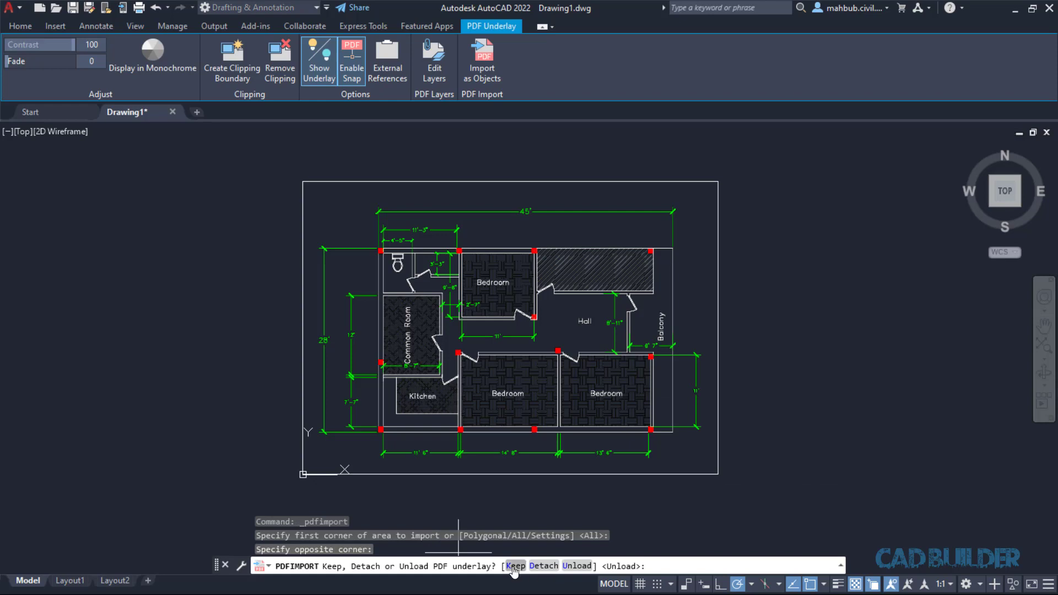
{"action": "left_click", "coordinate": [572, 567]}
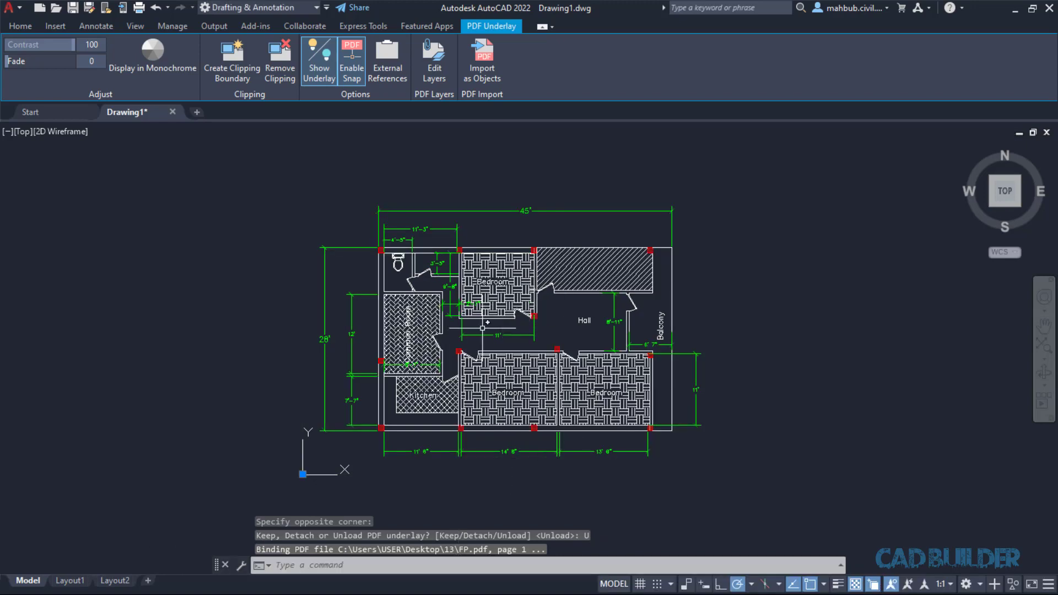
{"action": "scroll", "coordinate": [508, 347], "scroll_direction": "up", "scroll_amount": 3}
{"action": "scroll", "coordinate": [400, 366], "scroll_direction": "down", "scroll_amount": 3}
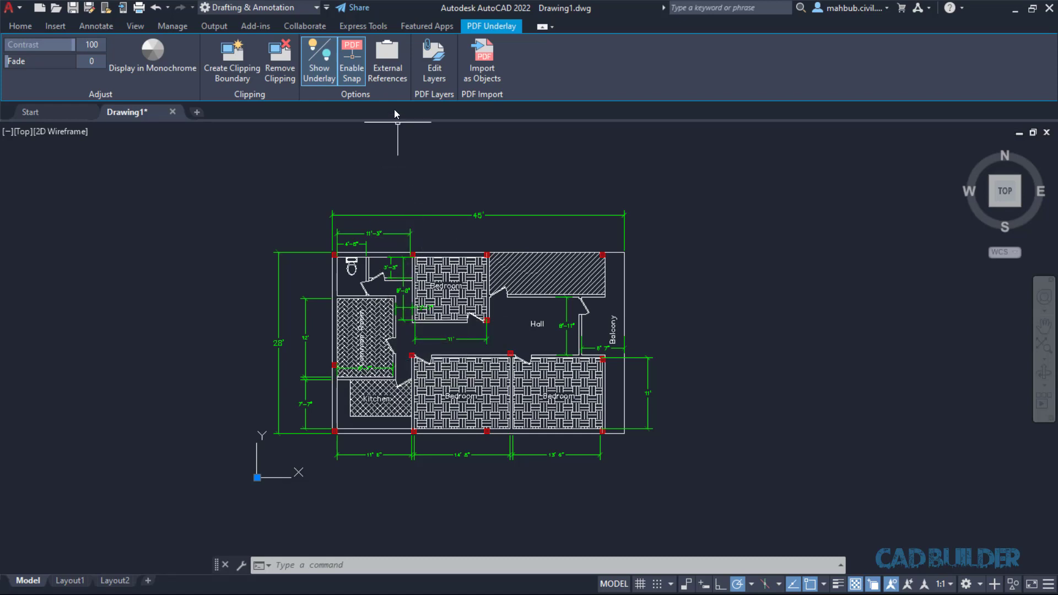
Detach the FP - 1 PDF reference in External References and close the palette.
{"action": "left_click", "coordinate": [386, 58]}
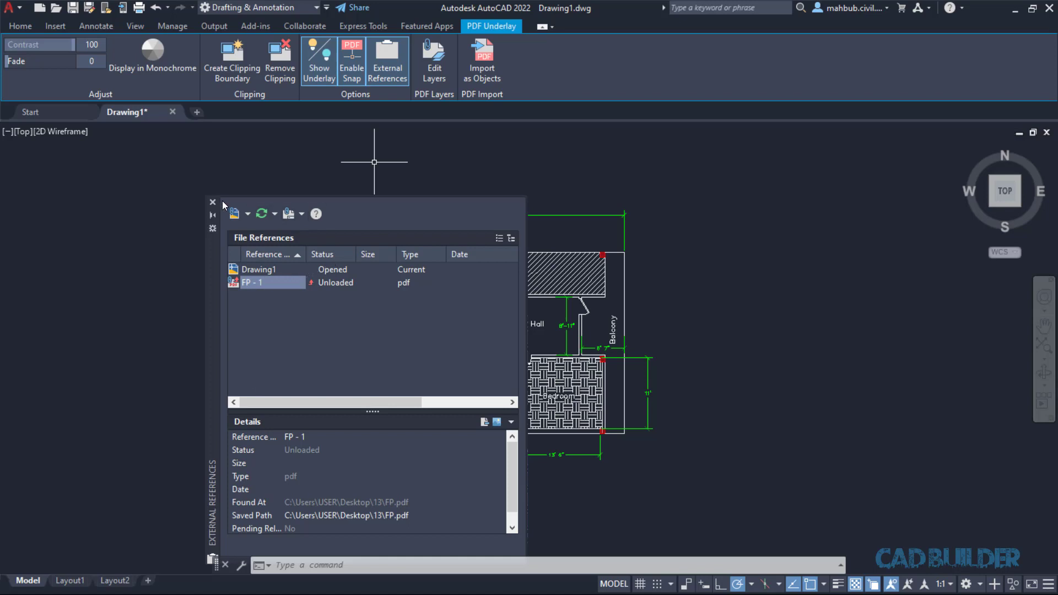
{"action": "left_click_drag", "start_coordinate": [211, 246], "coordinate": [46, 207]}
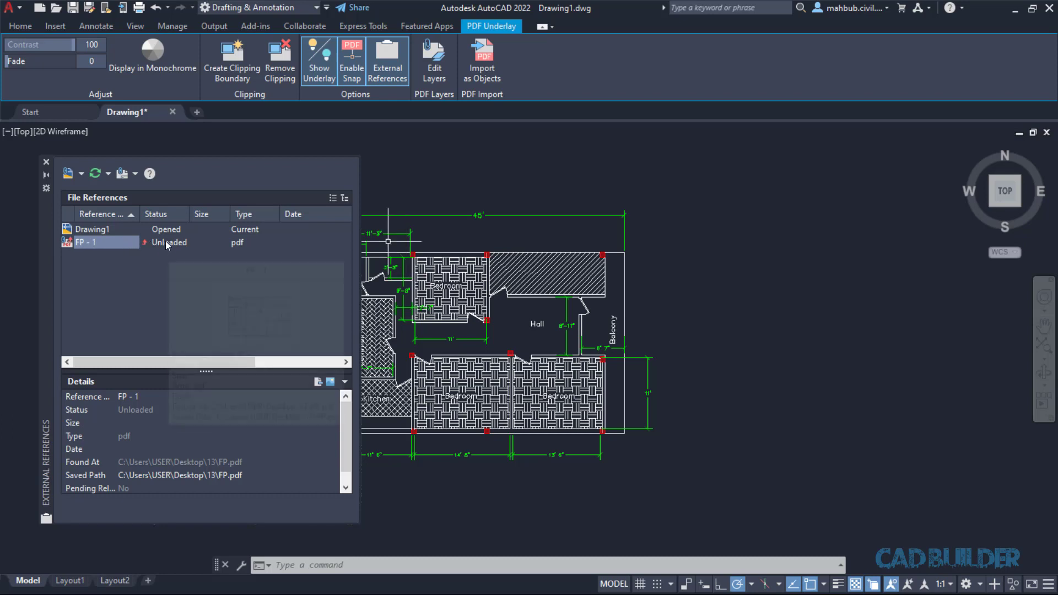
{"action": "right_click", "coordinate": [124, 244]}
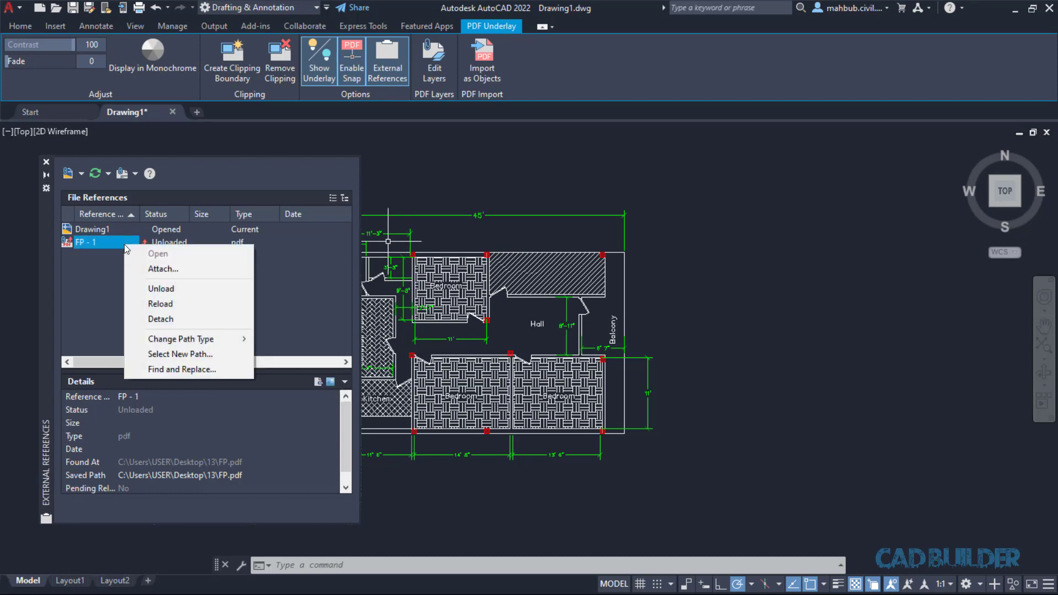
{"action": "left_click", "coordinate": [167, 319]}
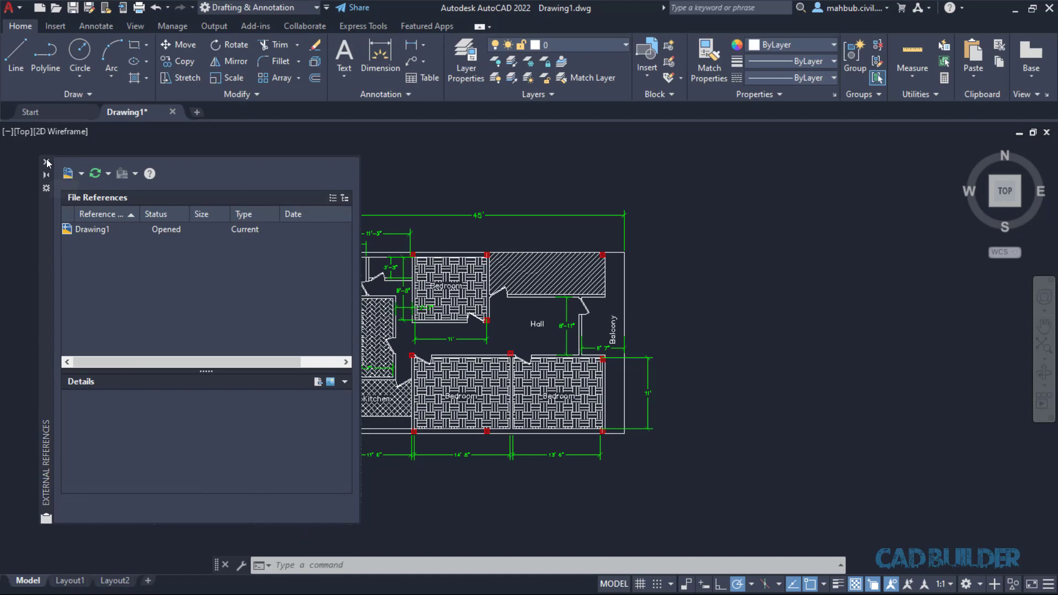
{"action": "left_click", "coordinate": [47, 162]}
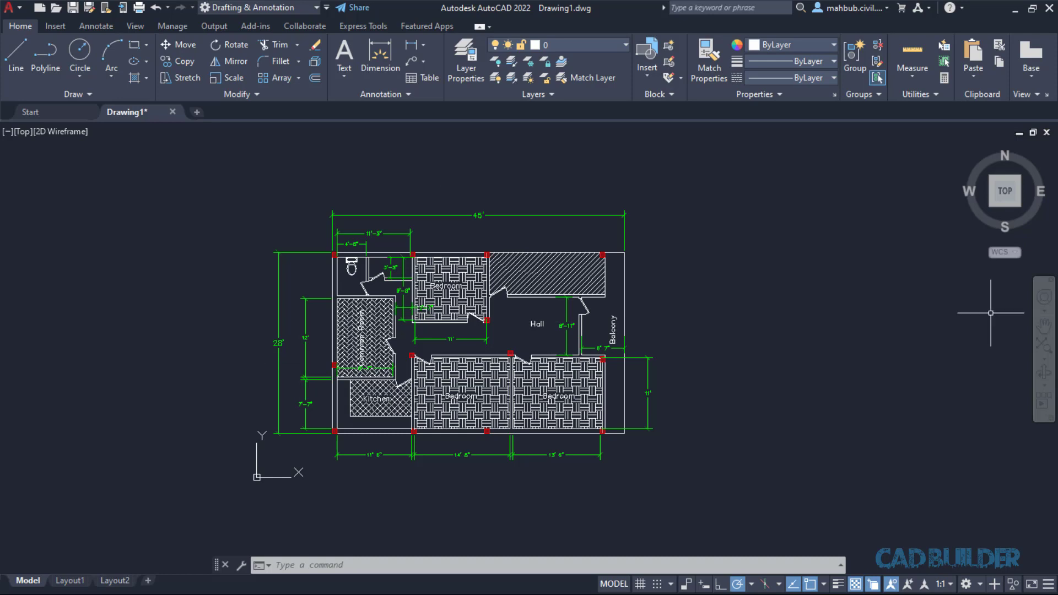
Start attaching a reference file and choose the image 11.png from the New Volume (D:) drive.
{"action": "left_click", "coordinate": [1045, 326]}
{"action": "mouse_move", "coordinate": [644, 357]}
{"action": "left_mouse_down"}
{"action": "mouse_move", "coordinate": [347, 359]}
{"action": "mouse_move", "coordinate": [352, 343]}
{"action": "left_mouse_up"}
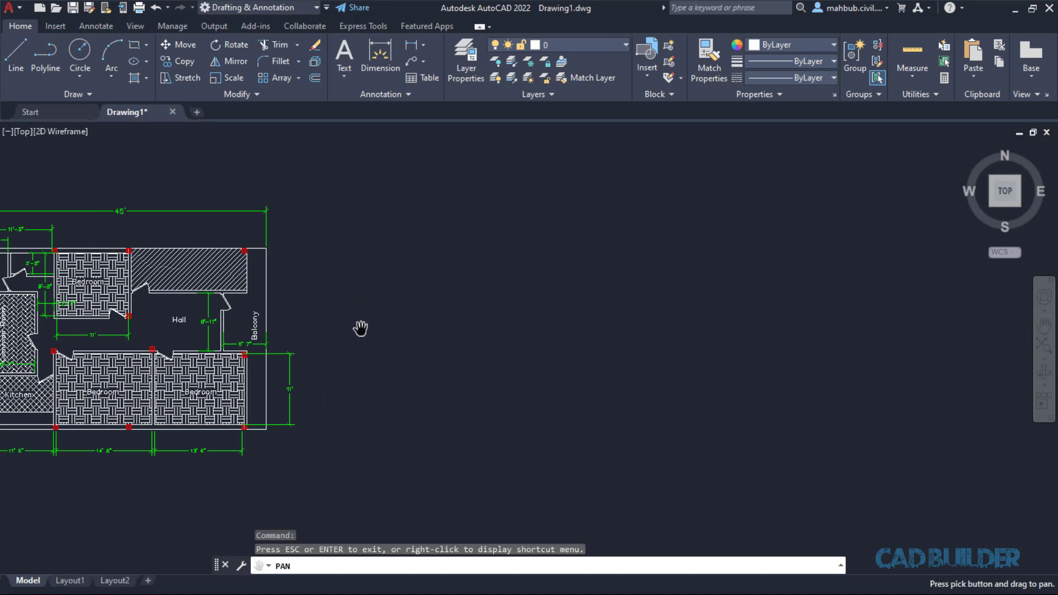
{"action": "key", "text": "Escape"}
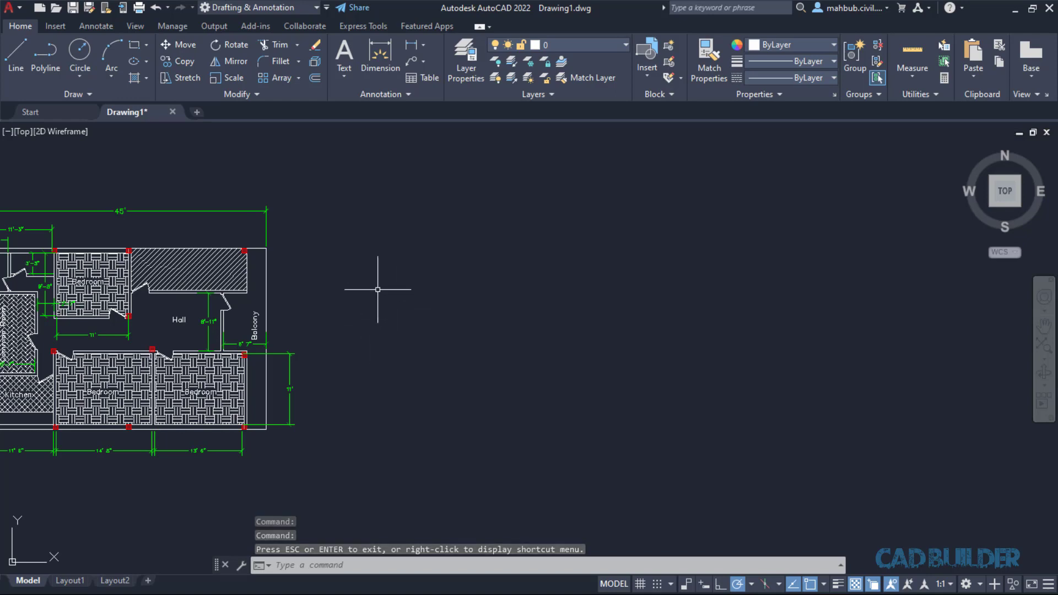
{"action": "left_click", "coordinate": [57, 28]}
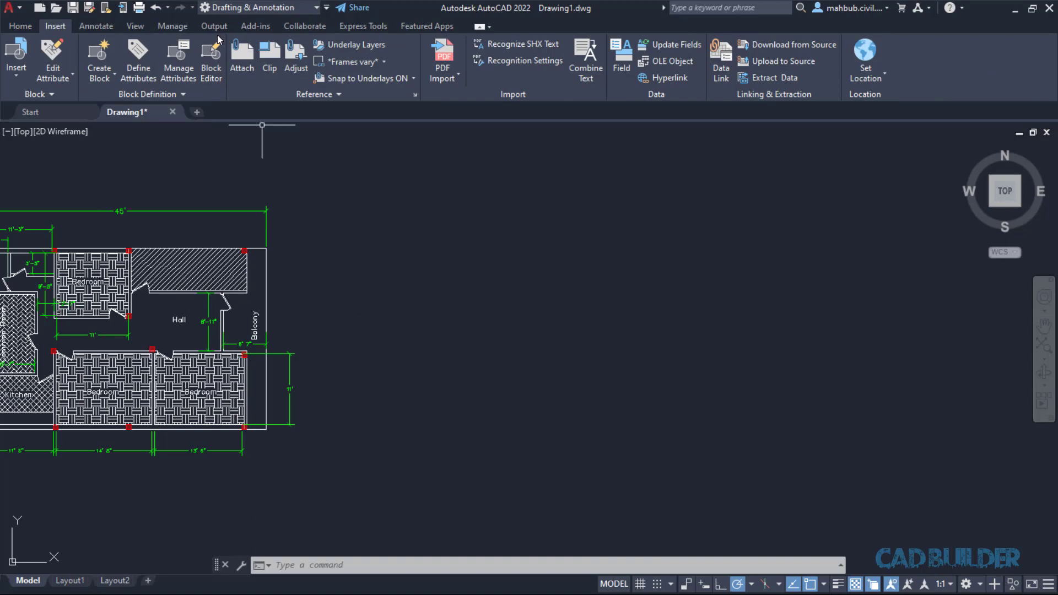
{"action": "left_click", "coordinate": [241, 47]}
{"action": "scroll", "coordinate": [430, 341], "scroll_direction": "down", "scroll_amount": 3}
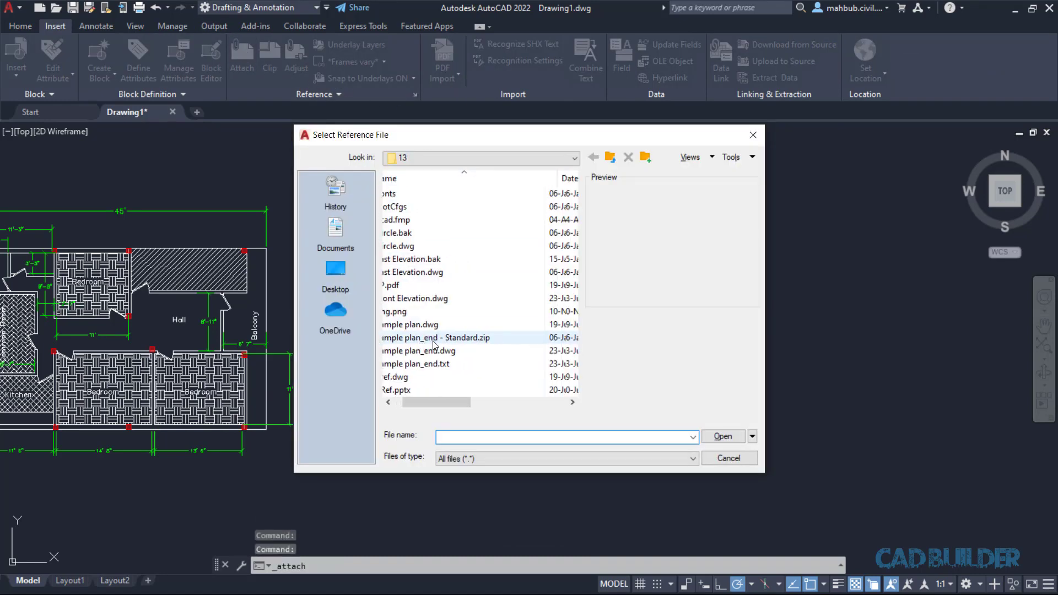
{"action": "scroll", "coordinate": [433, 336], "scroll_direction": "up", "scroll_amount": 3}
{"action": "scroll", "coordinate": [438, 317], "scroll_direction": "down", "scroll_amount": 4}
{"action": "scroll", "coordinate": [427, 317], "scroll_direction": "up", "scroll_amount": 2}
{"action": "left_click", "coordinate": [335, 273]}
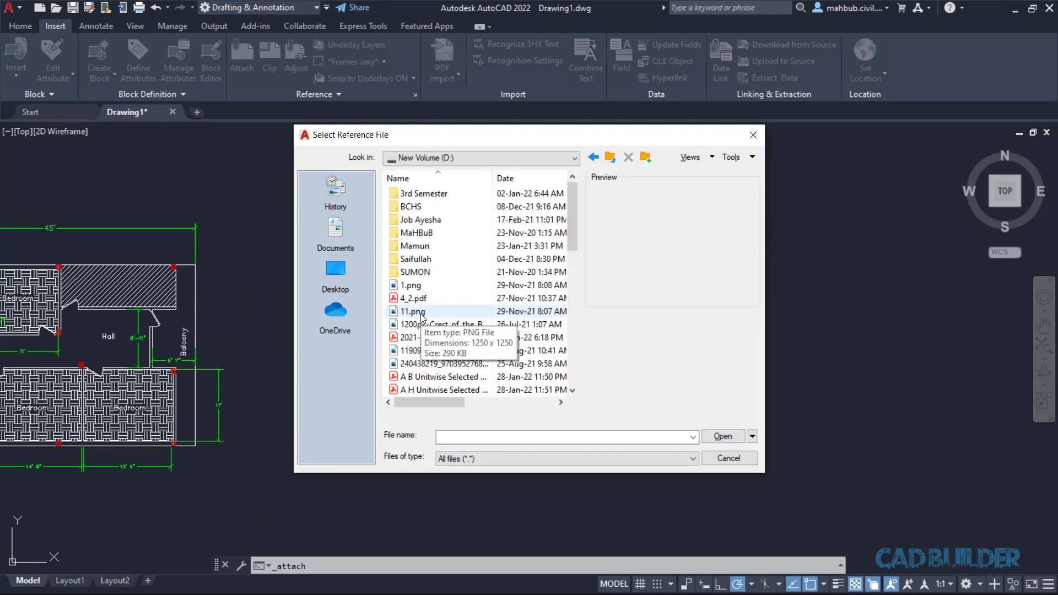
{"action": "double_click", "coordinate": [421, 315]}
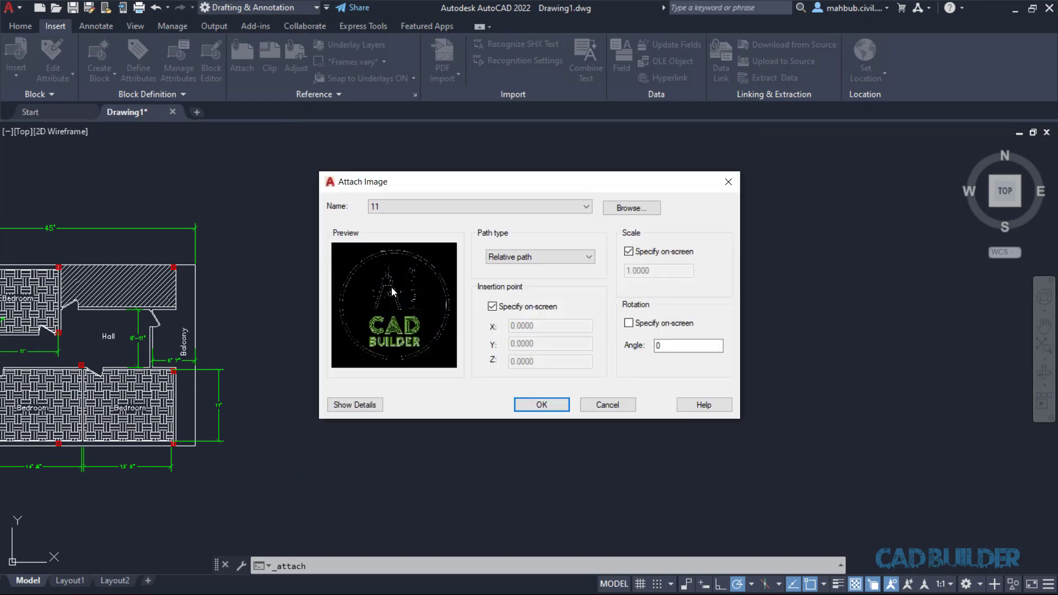
Place the image in the empty space to the right of the floor plan, picking a scale factor of about 106.
{"action": "left_click", "coordinate": [542, 406]}
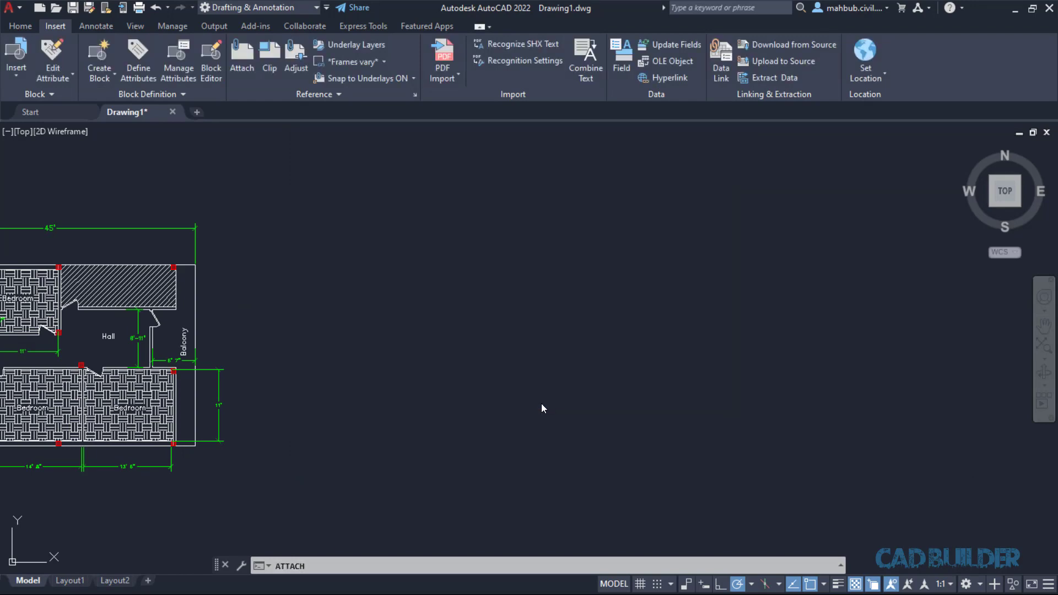
{"action": "left_click", "coordinate": [363, 439]}
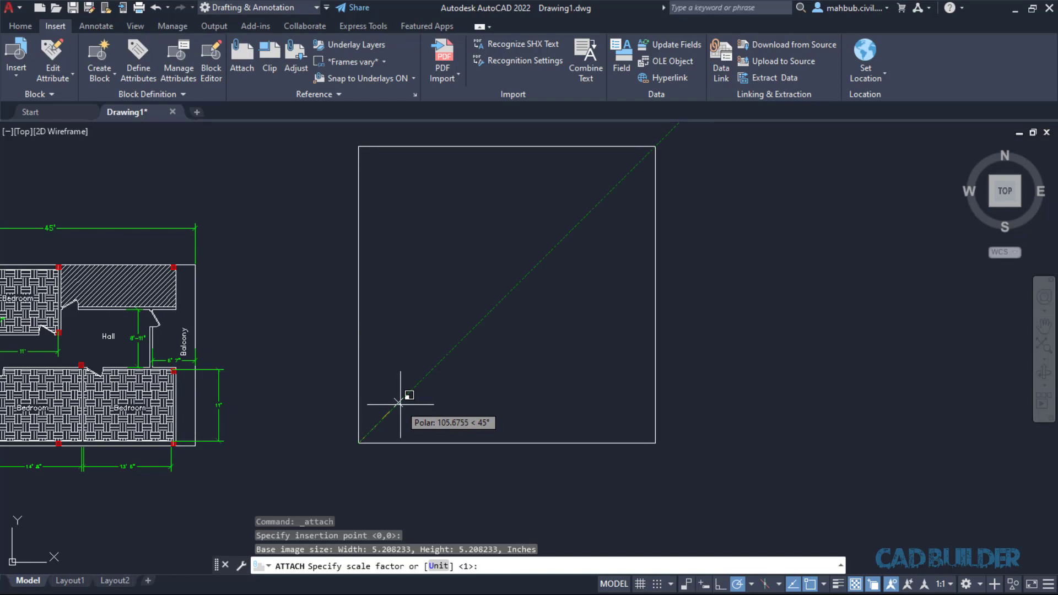
{"action": "left_click", "coordinate": [401, 404]}
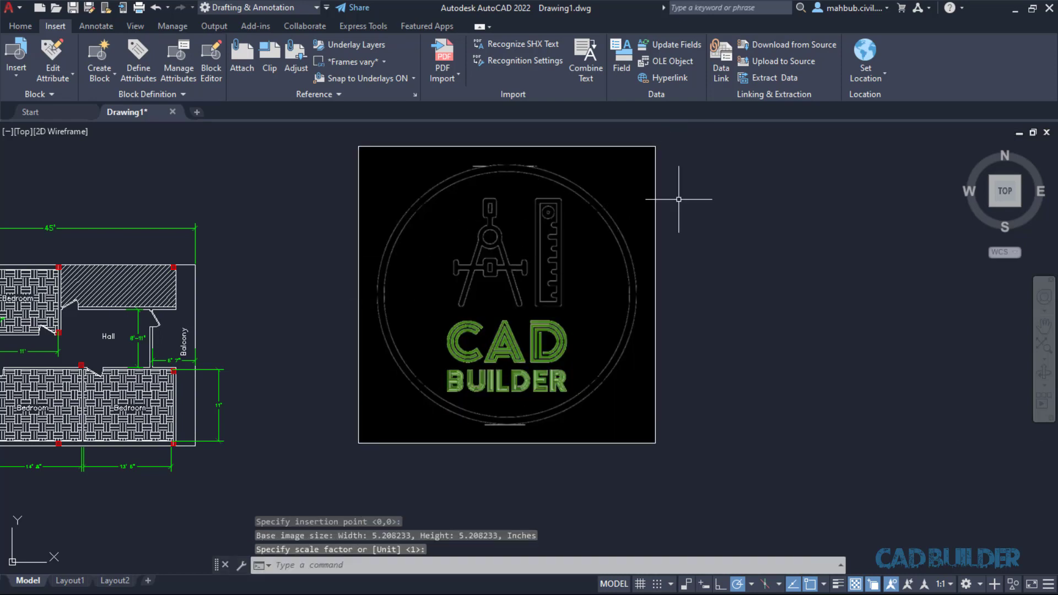
{"action": "left_click", "coordinate": [685, 177]}
{"action": "left_click", "coordinate": [701, 213]}
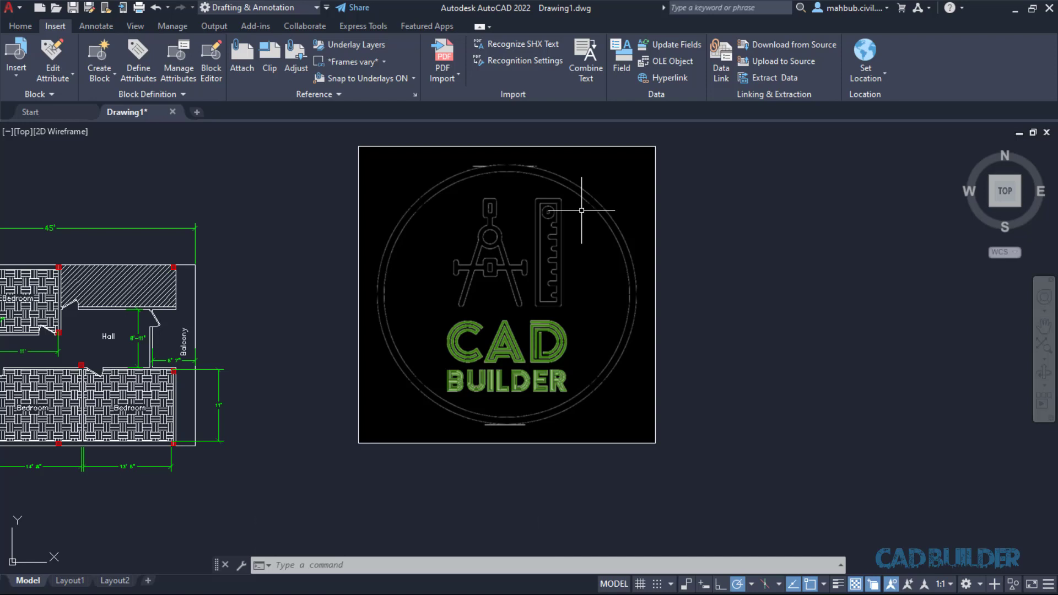
Toggle the logo image's display off and back on, and turn on its background transparency.
{"action": "left_click", "coordinate": [628, 145]}
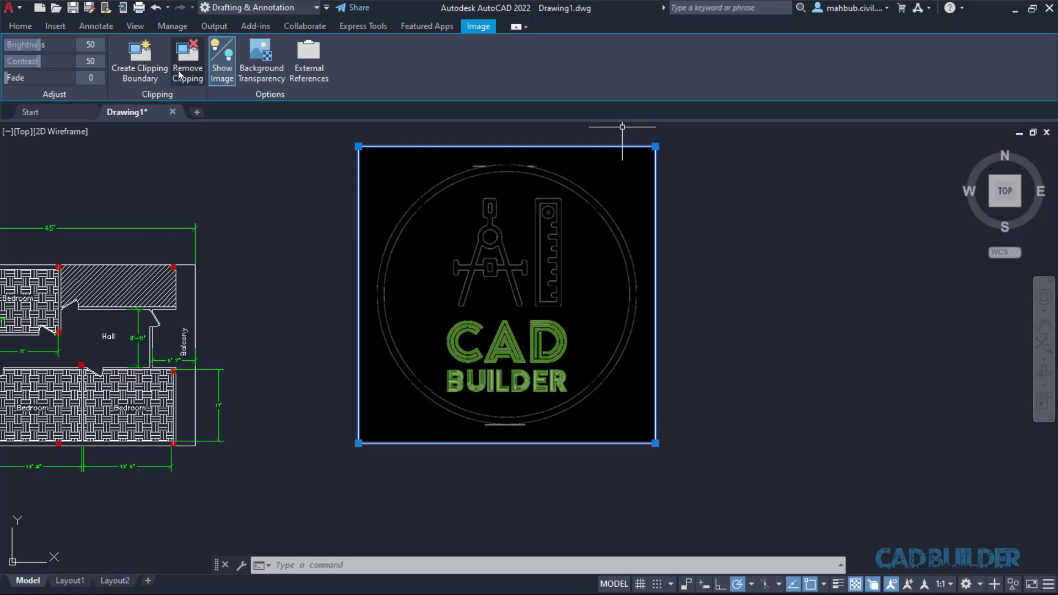
{"action": "left_click", "coordinate": [223, 61]}
{"action": "left_click", "coordinate": [223, 60]}
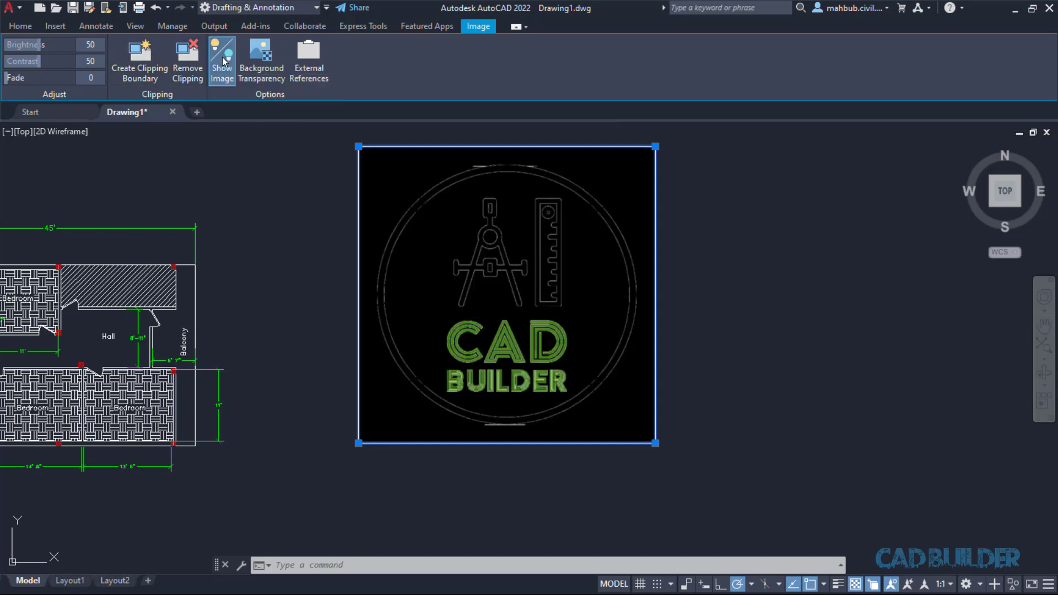
{"action": "left_click", "coordinate": [273, 62]}
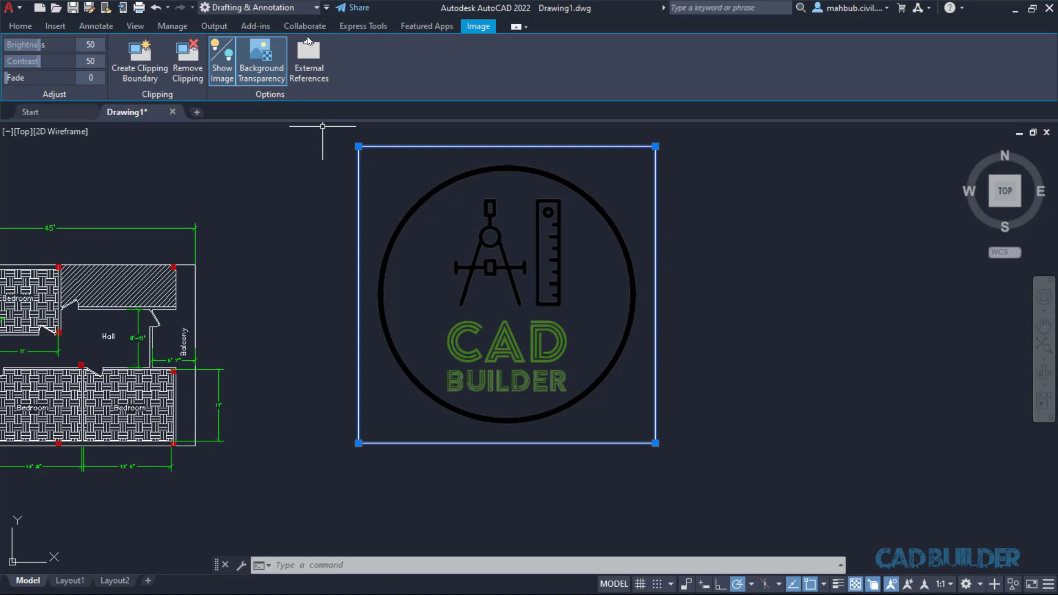
Detach the unreferenced image 1 in External References and close the palette.
{"action": "left_click", "coordinate": [309, 60]}
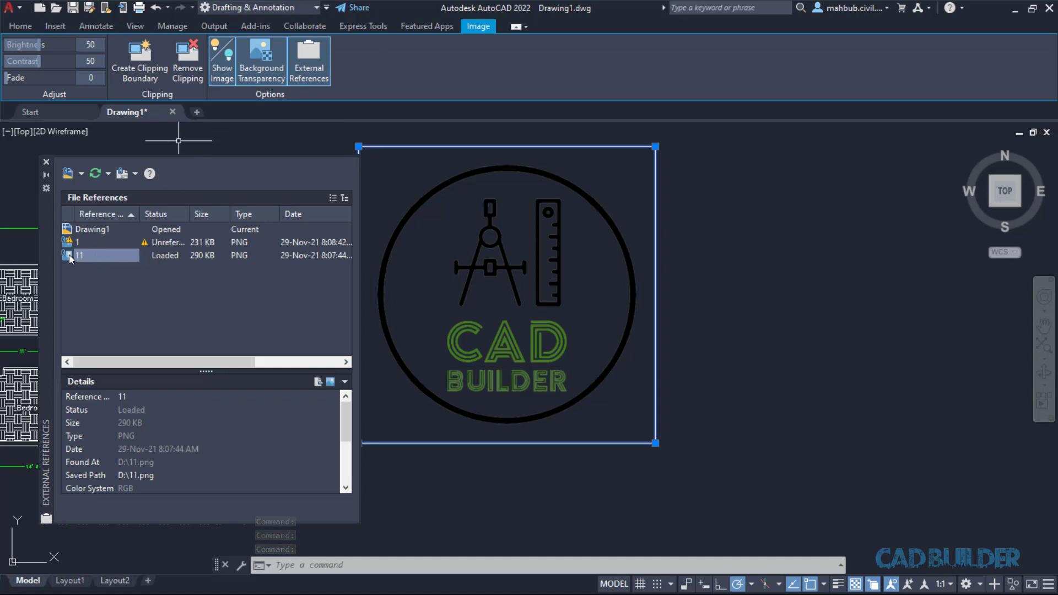
{"action": "left_click", "coordinate": [124, 242]}
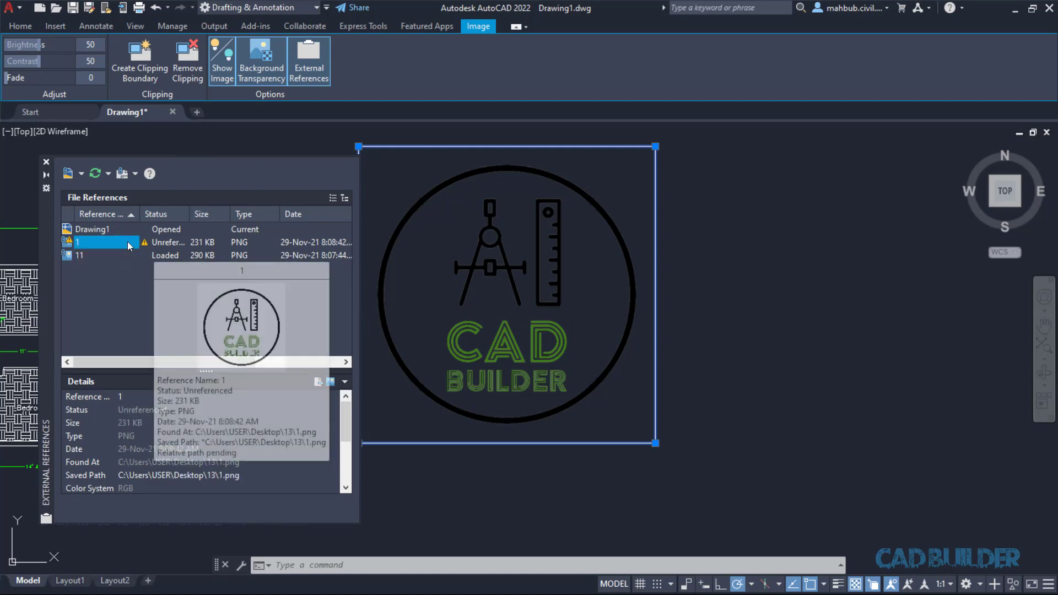
{"action": "right_click", "coordinate": [130, 243]}
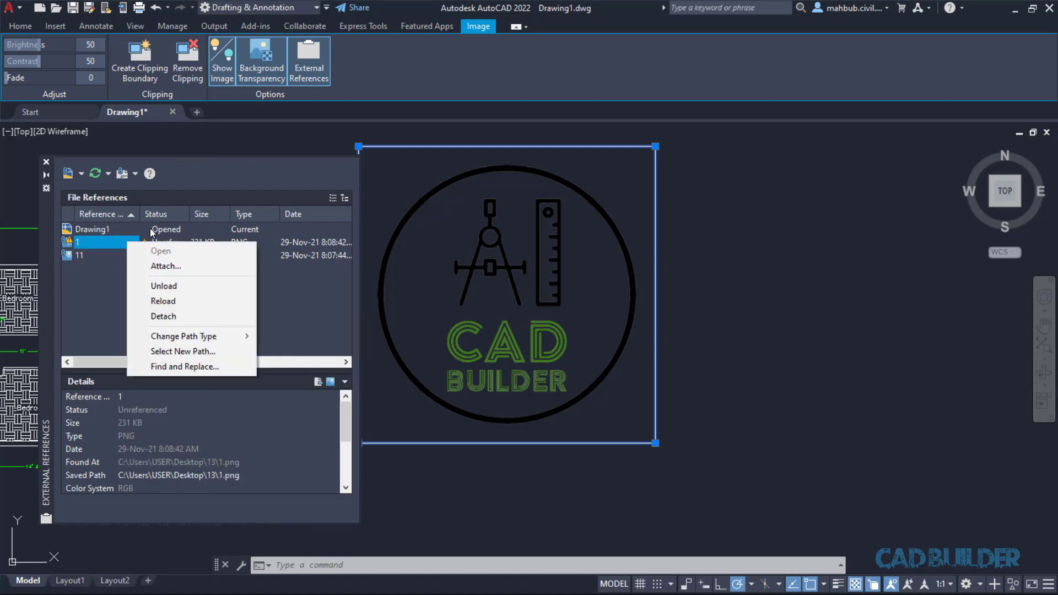
{"action": "left_click", "coordinate": [158, 317]}
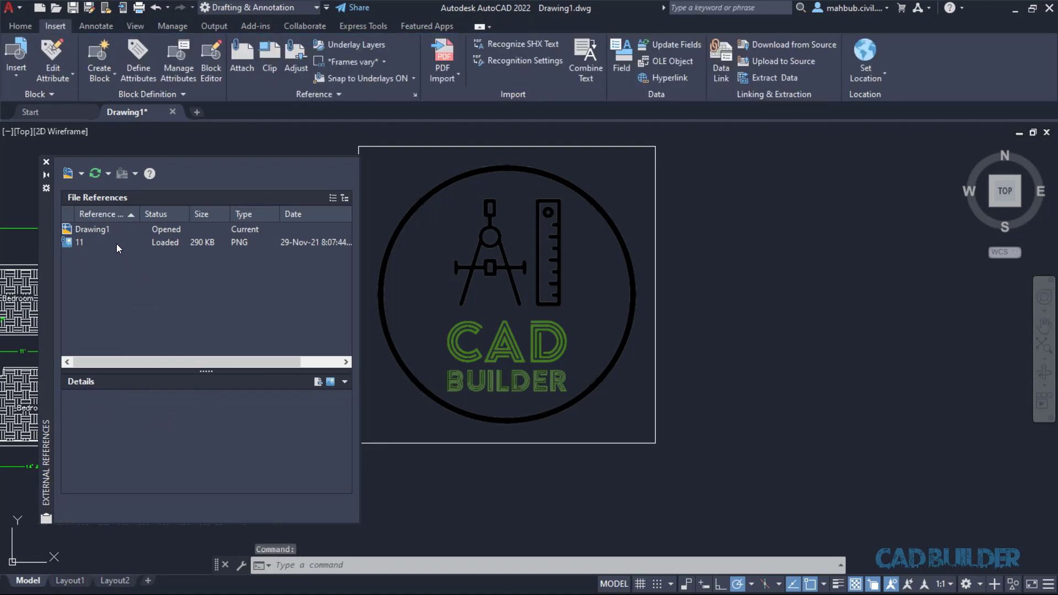
{"action": "left_click", "coordinate": [46, 163]}
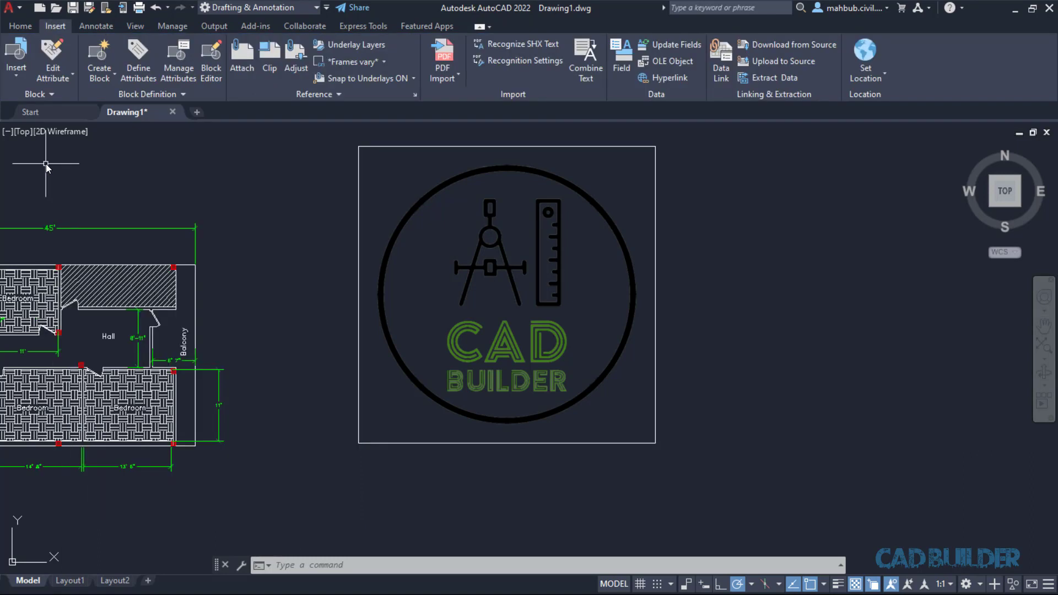
Hide the frame around the logo image by setting IMAGEFRAME to 0.
{"action": "left_click", "coordinate": [359, 163]}
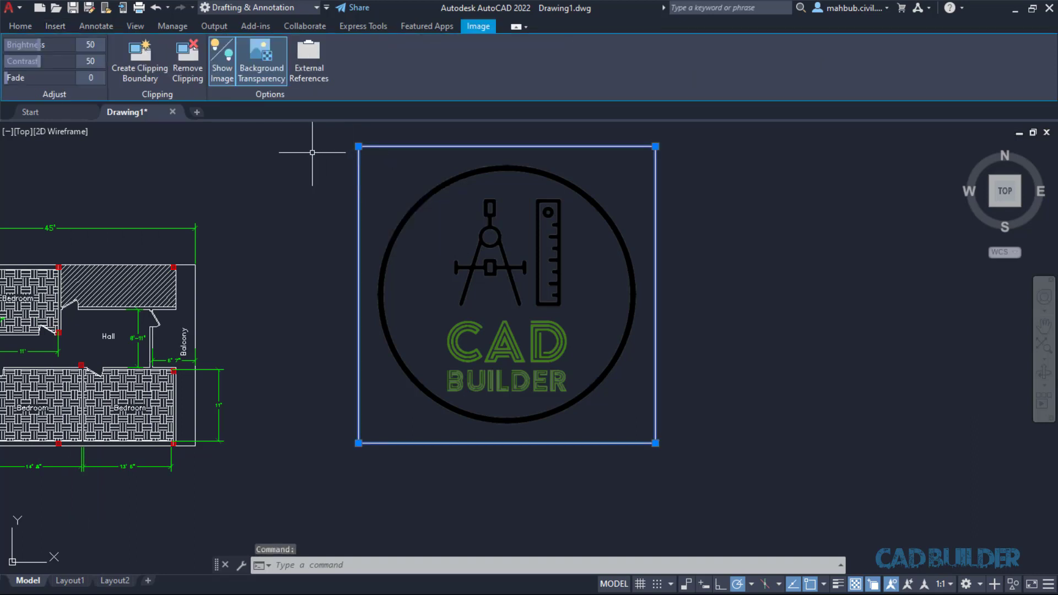
{"action": "key", "text": "Escape"}
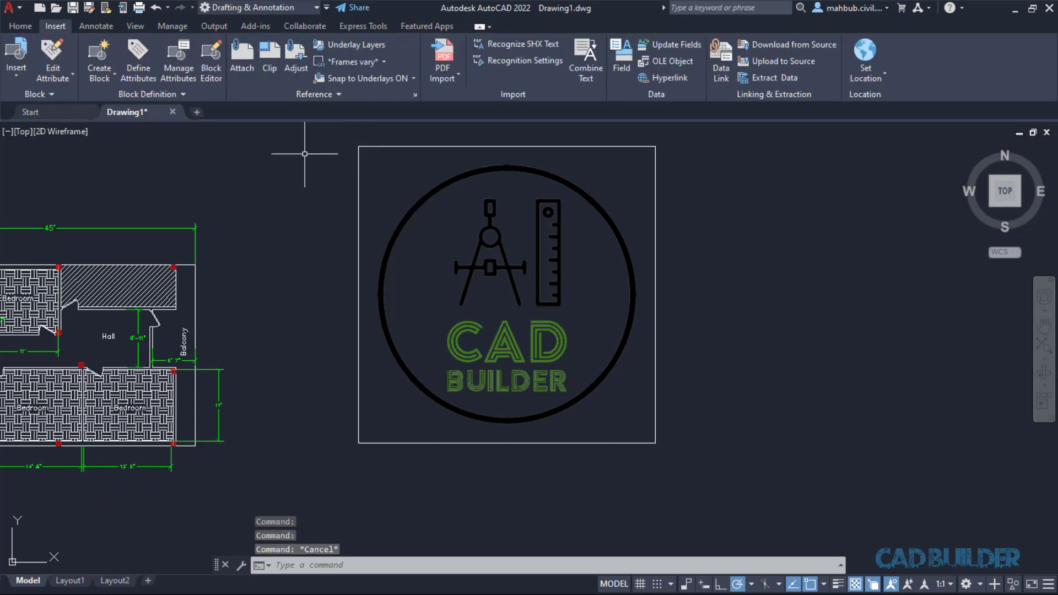
{"action": "left_click", "coordinate": [317, 568]}
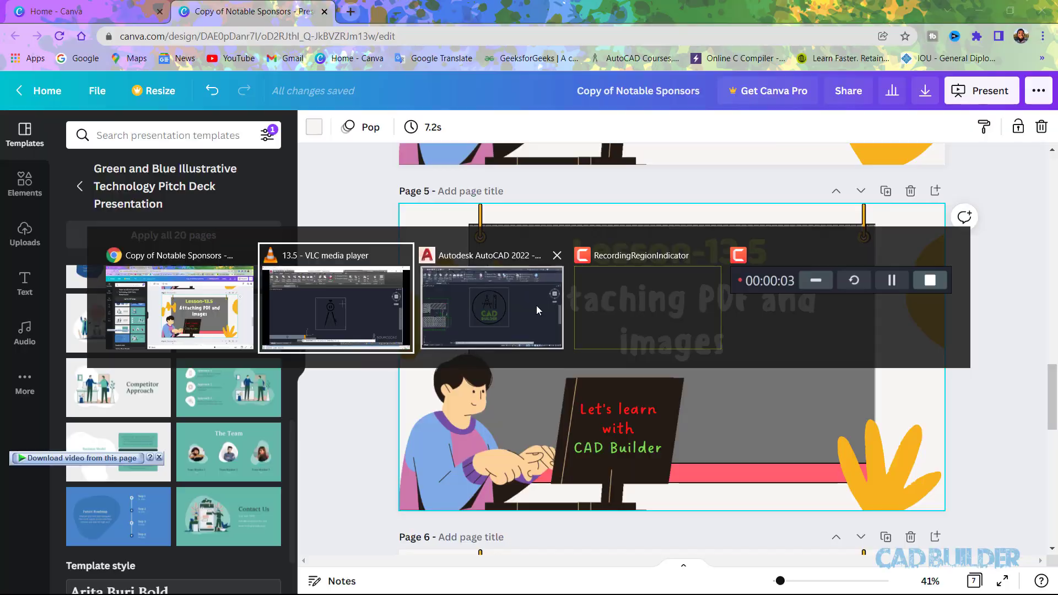
{"action": "left_click", "coordinate": [537, 305]}
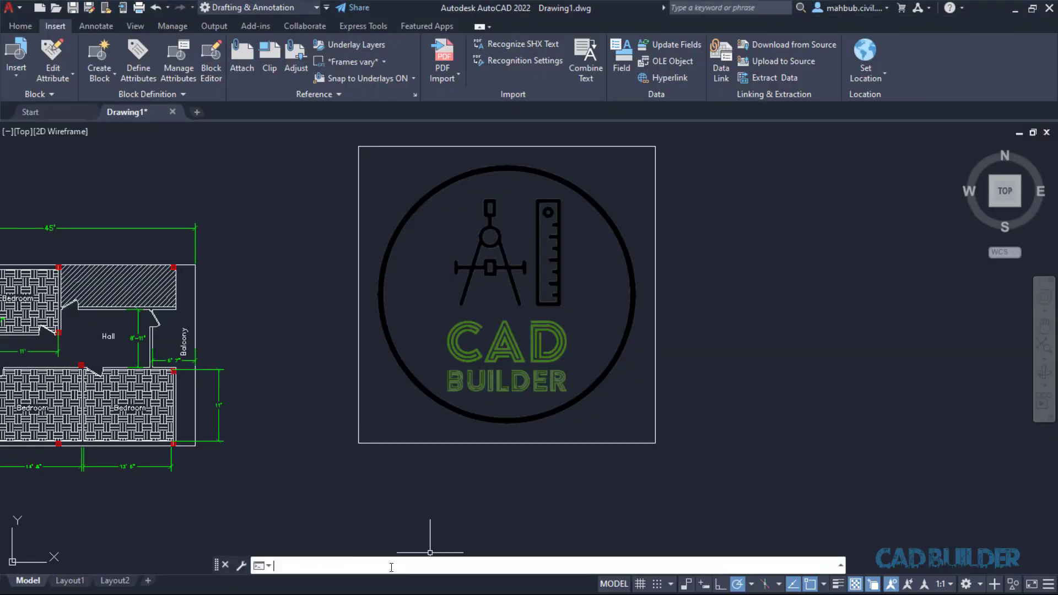
{"action": "type", "text": "IMAGEFRAME"}
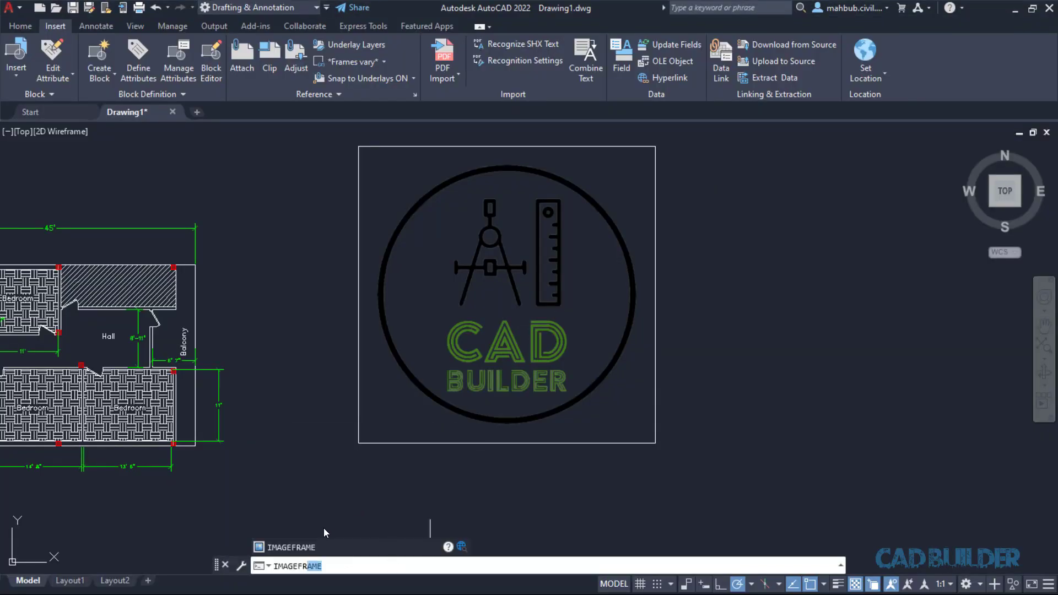
{"action": "left_click", "coordinate": [308, 547]}
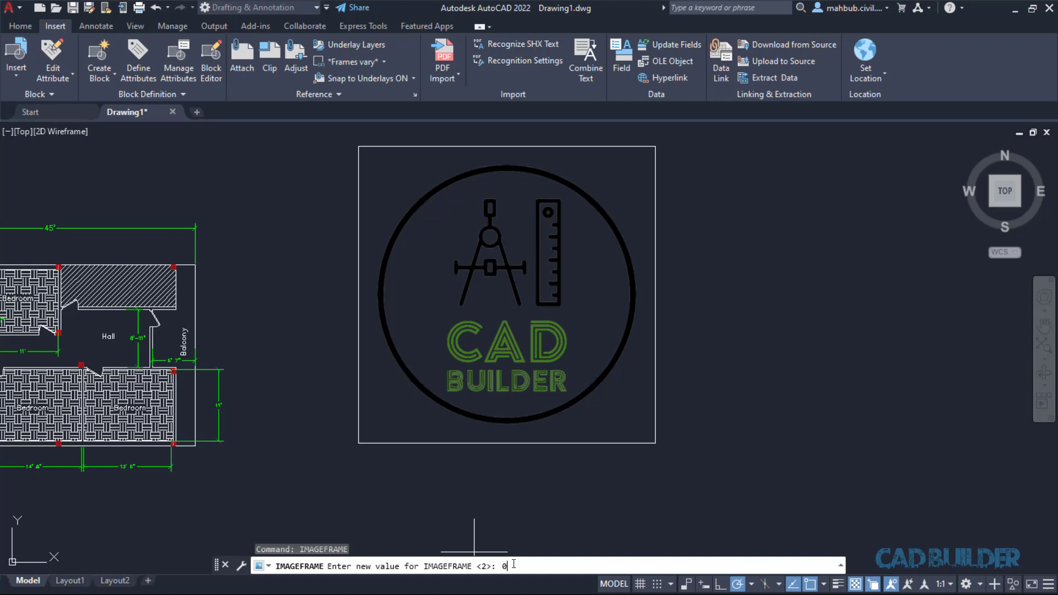
{"action": "key", "text": "Return"}
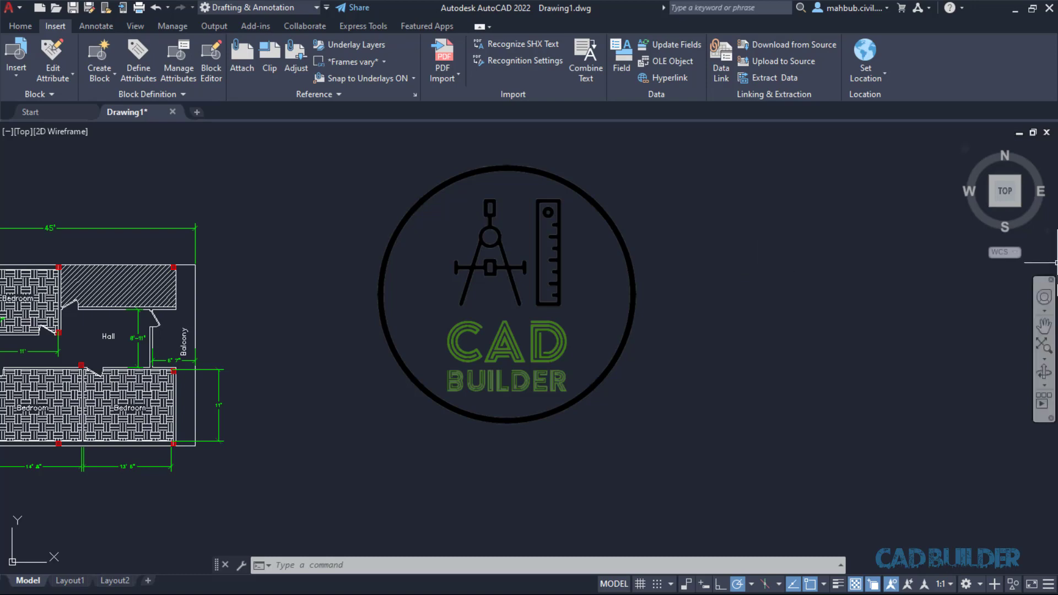
{"action": "left_click", "coordinate": [1044, 327]}
{"action": "left_click_drag", "start_coordinate": [37, 384], "coordinate": [270, 384]}
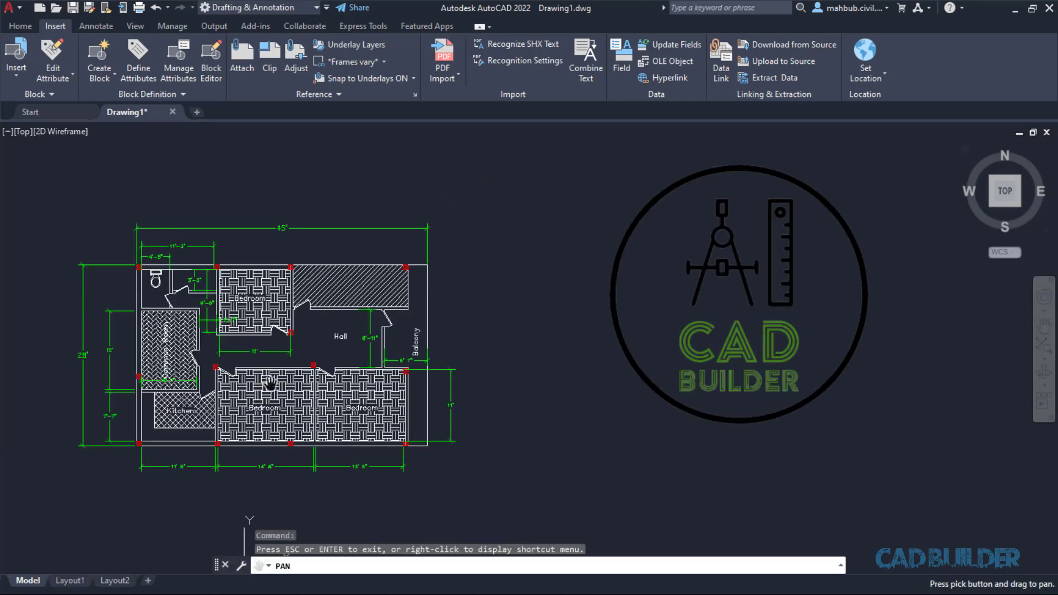